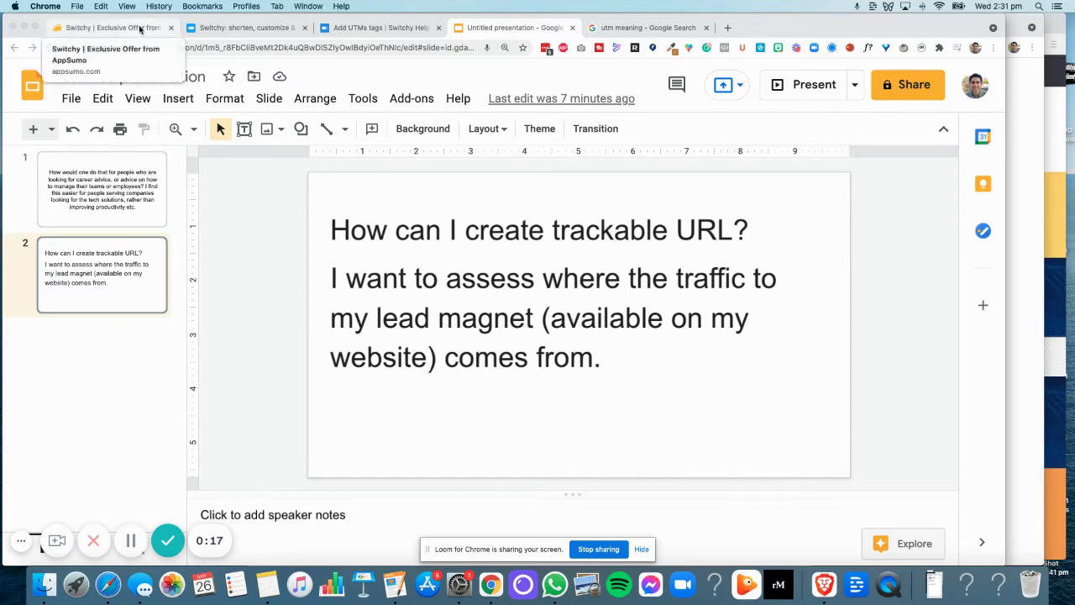
Step: Examine the AppSumo offer page for Switchy, including the TL;DR feature summary and its mention of UTMs
{"action": "left_click", "coordinate": [236, 29]}
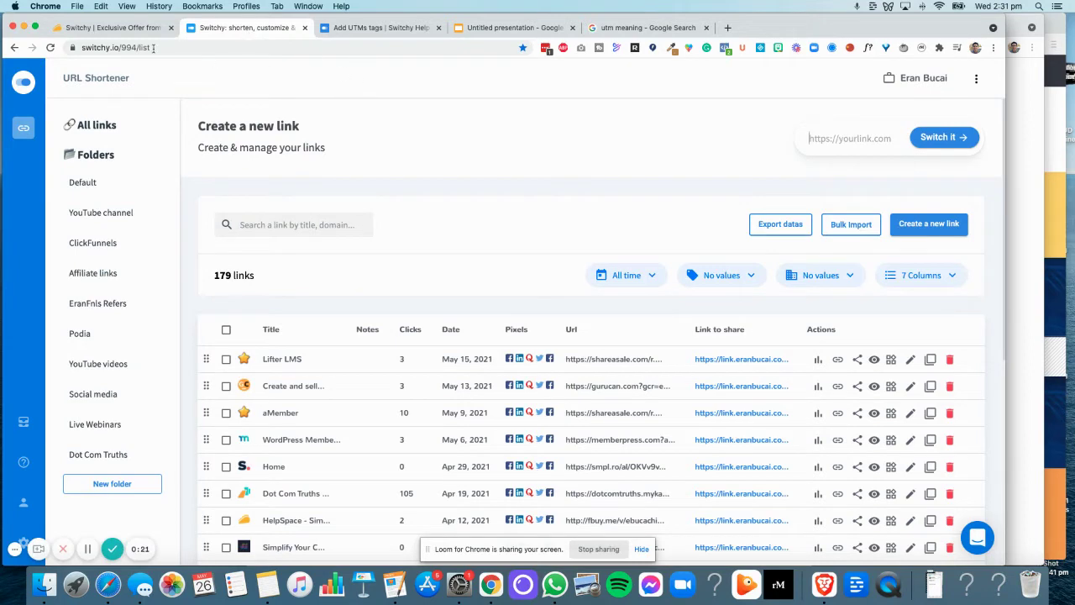
{"action": "left_click", "coordinate": [114, 28]}
{"action": "scroll", "coordinate": [491, 206], "scroll_direction": "up", "scroll_amount": 5}
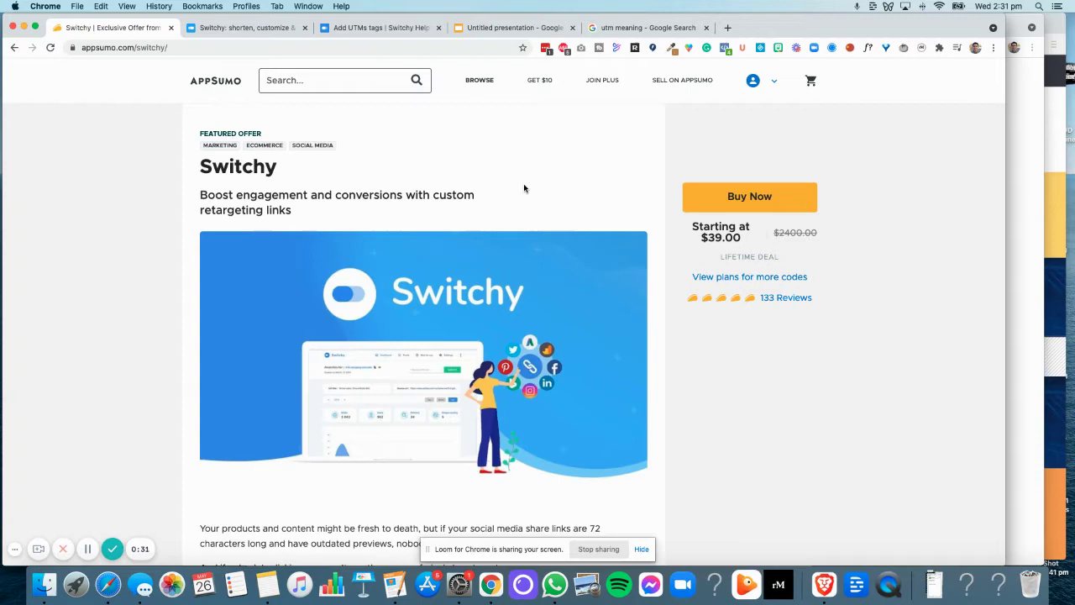
{"action": "scroll", "coordinate": [523, 188], "scroll_direction": "down", "scroll_amount": 5}
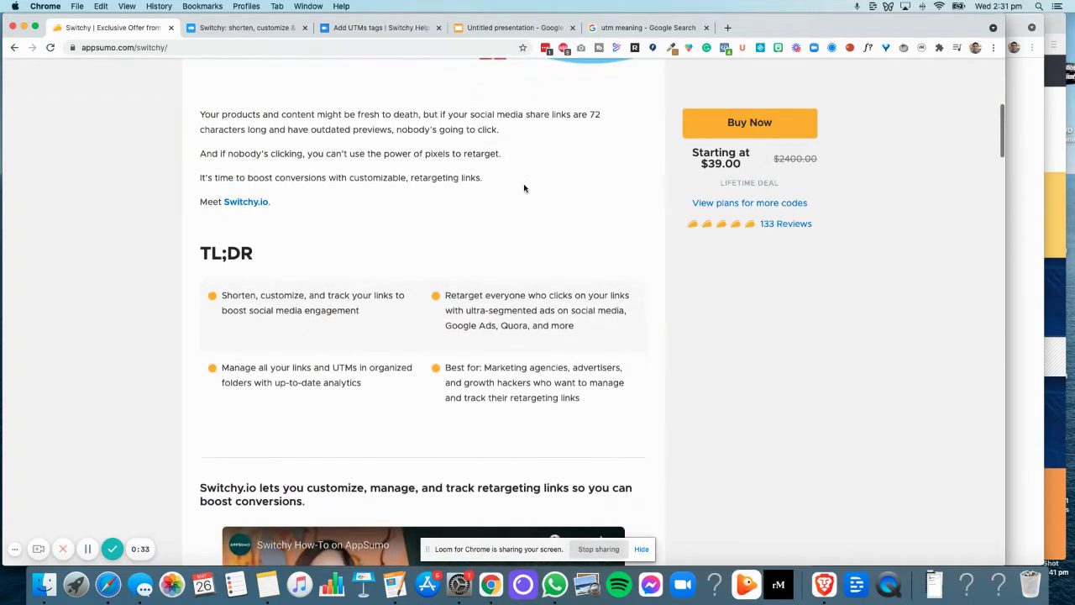
{"action": "scroll", "coordinate": [523, 188], "scroll_direction": "down", "scroll_amount": 5}
{"action": "scroll", "coordinate": [504, 316], "scroll_direction": "down", "scroll_amount": 3}
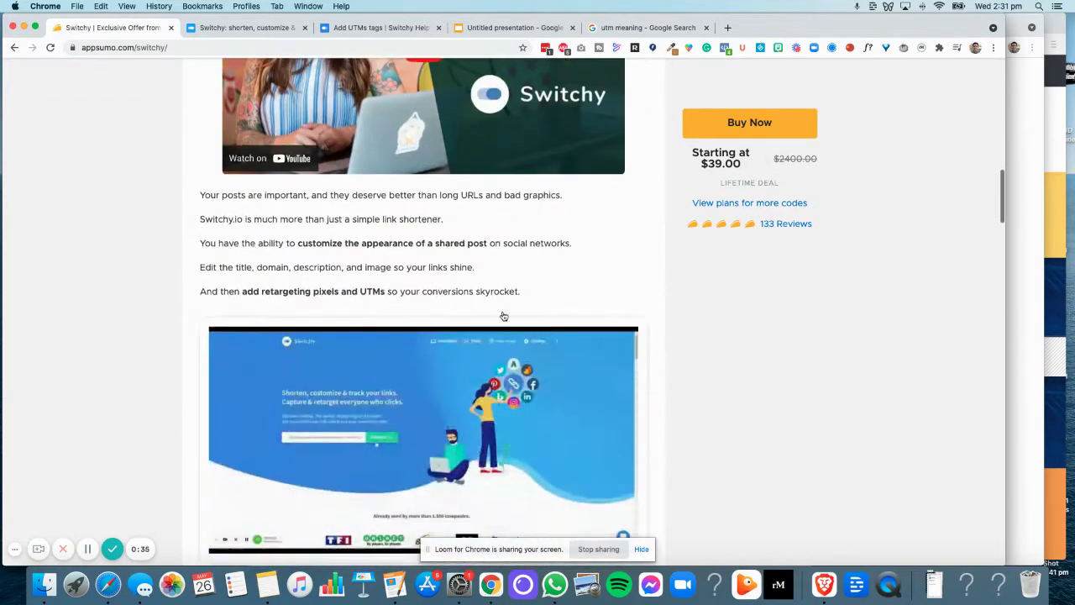
{"action": "scroll", "coordinate": [504, 316], "scroll_direction": "down", "scroll_amount": 3}
{"action": "scroll", "coordinate": [504, 315], "scroll_direction": "up", "scroll_amount": 10}
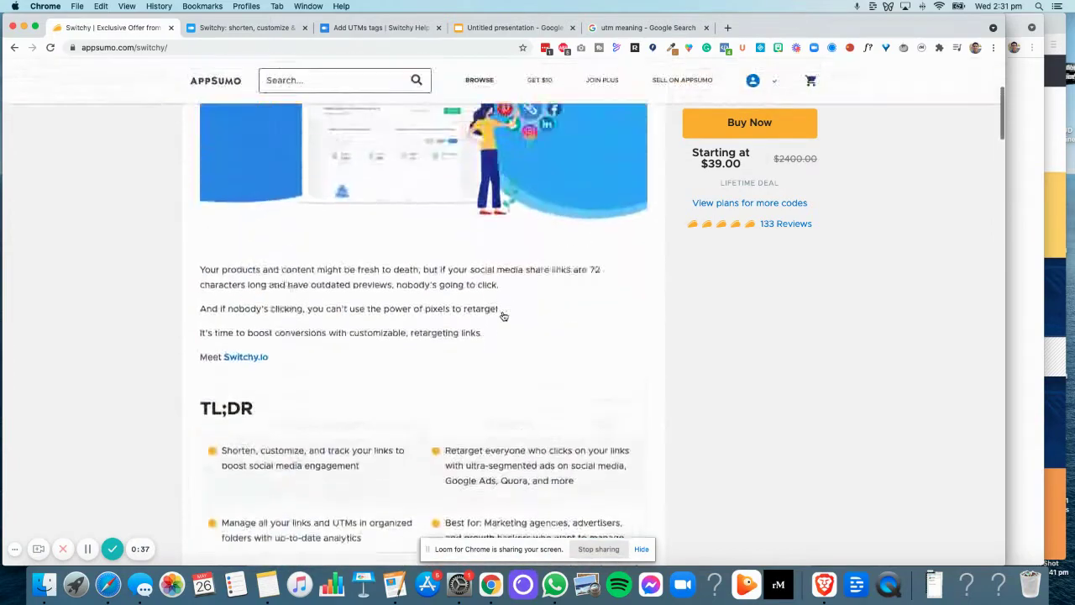
{"action": "scroll", "coordinate": [501, 314], "scroll_direction": "down", "scroll_amount": 1}
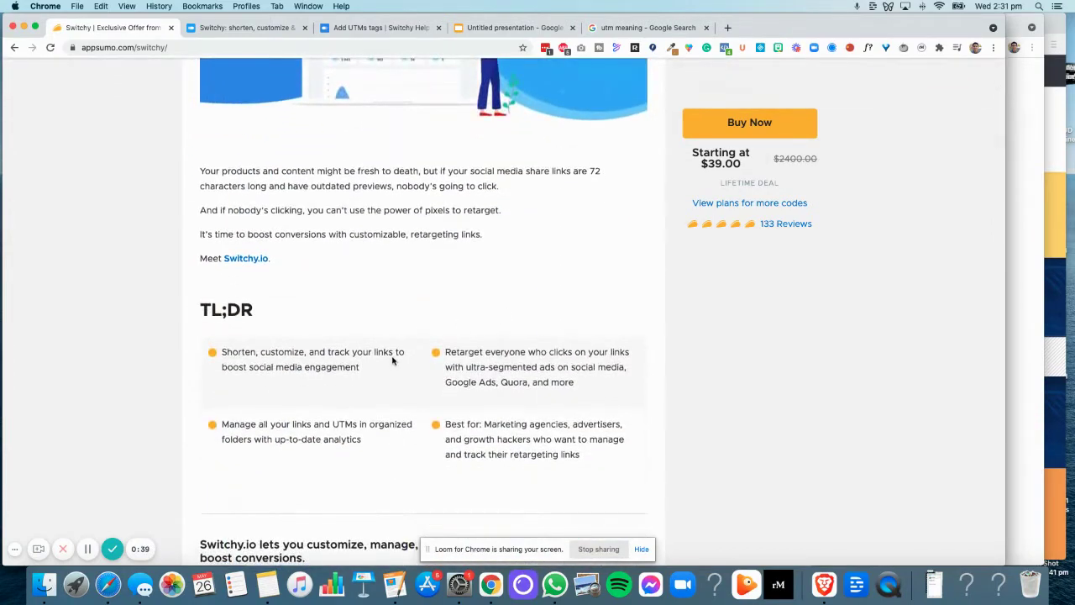
{"action": "scroll", "coordinate": [392, 360], "scroll_direction": "down", "scroll_amount": 1}
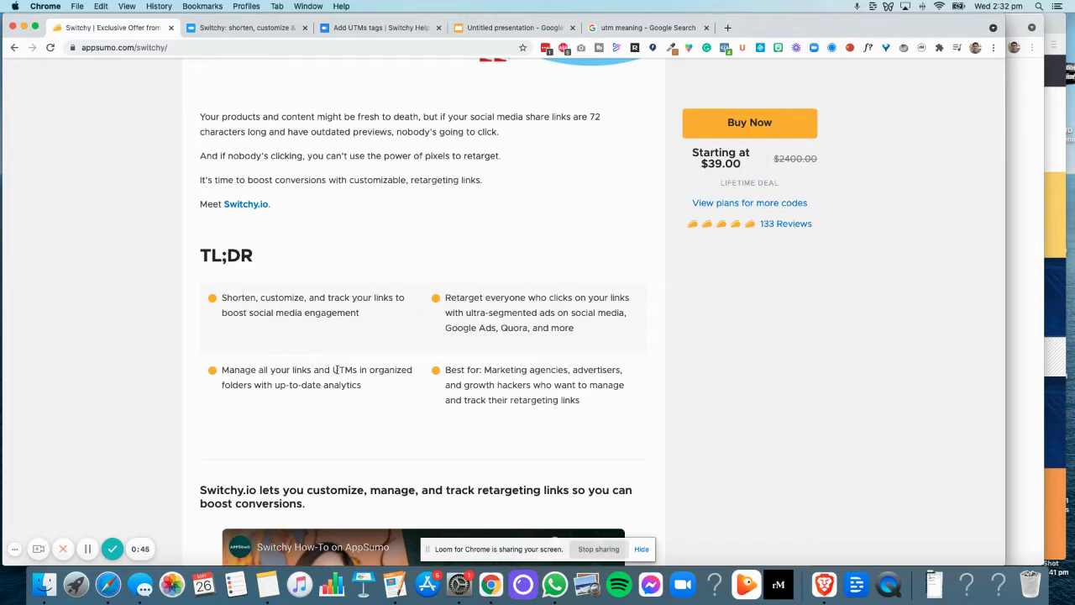
{"action": "left_click_drag", "start_coordinate": [334, 370], "coordinate": [361, 370]}
Step: Look at the introduction of the Add UTMs tags help article, then return to the Switchy offer page
{"action": "left_click", "coordinate": [383, 28]}
{"action": "scroll", "coordinate": [414, 199], "scroll_direction": "up", "scroll_amount": 10}
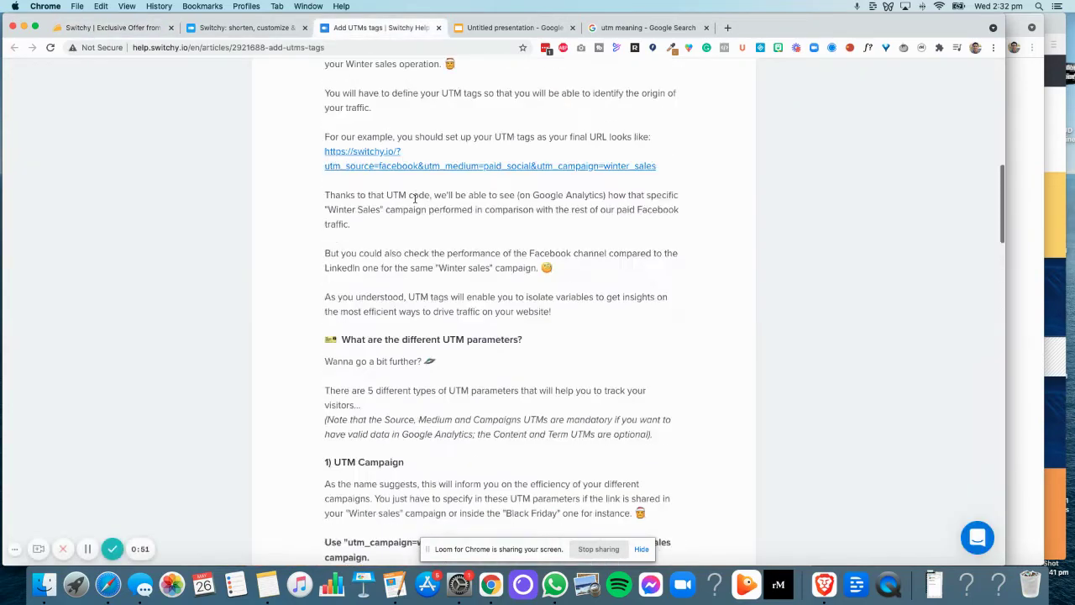
{"action": "scroll", "coordinate": [414, 198], "scroll_direction": "up", "scroll_amount": 10}
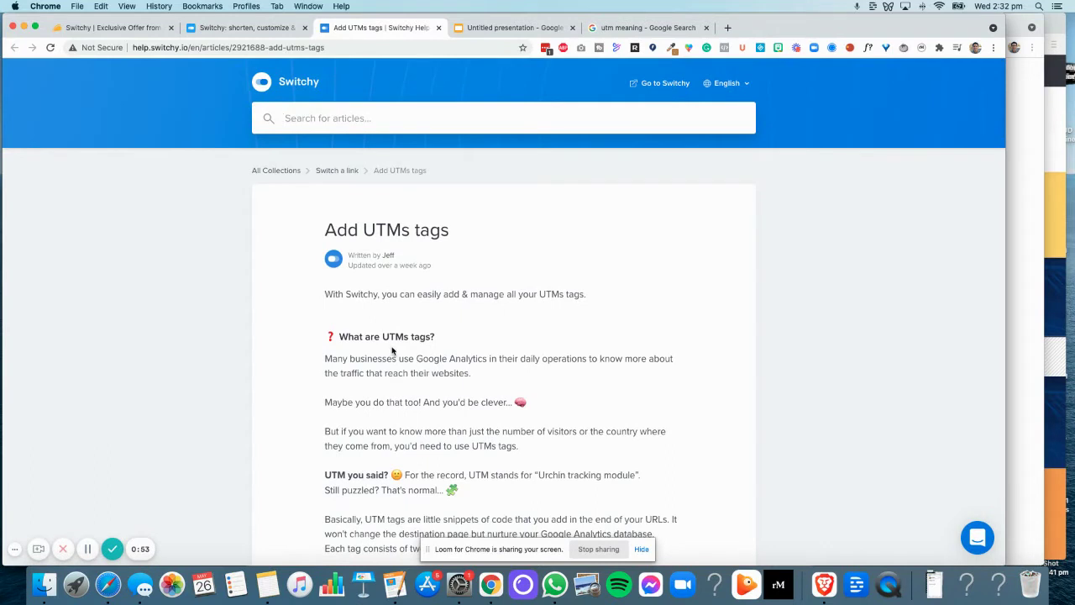
{"action": "left_click", "coordinate": [132, 29]}
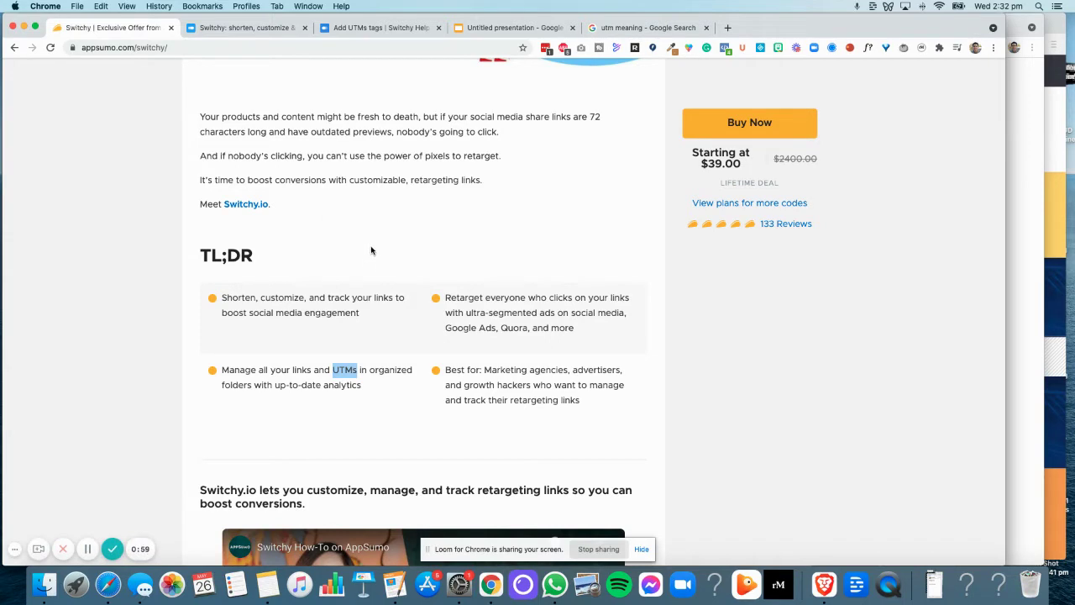
{"action": "scroll", "coordinate": [377, 243], "scroll_direction": "up", "scroll_amount": 3}
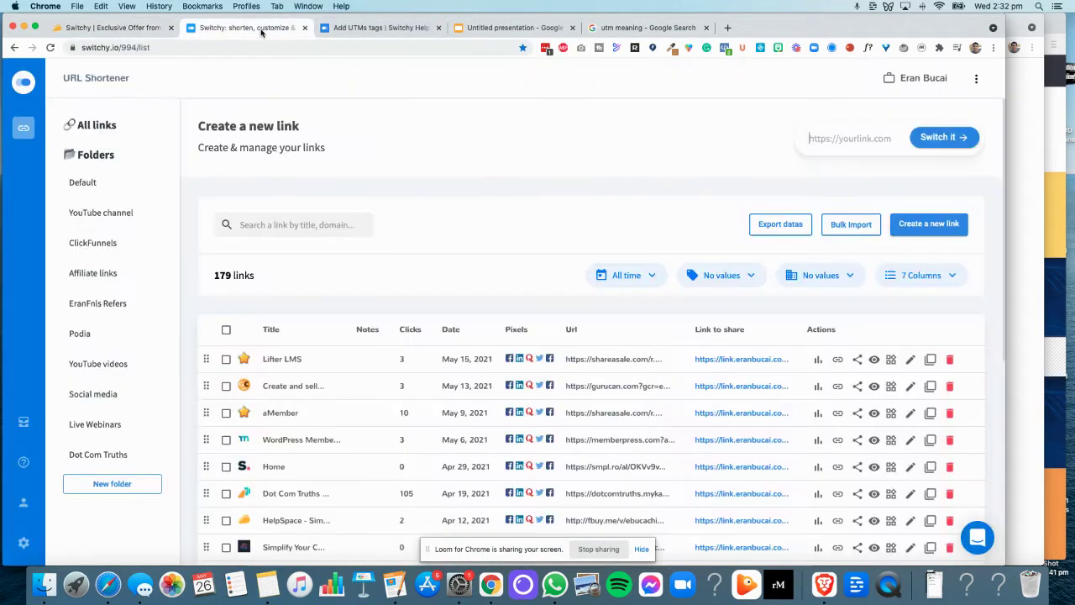
Step: Search the Switchy link list for "secrets"
{"action": "left_click", "coordinate": [261, 32]}
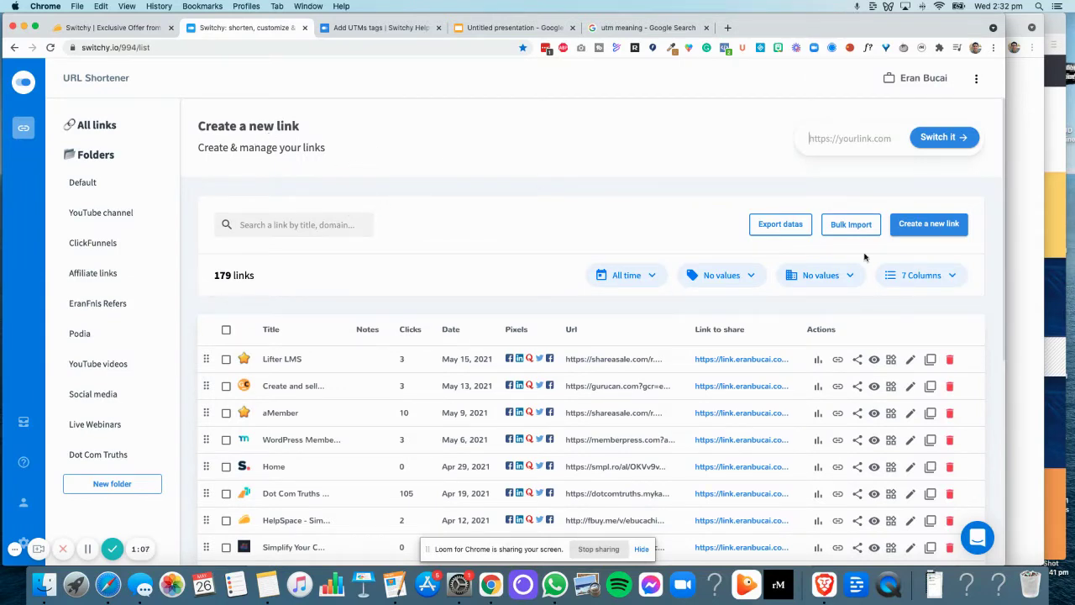
{"action": "scroll", "coordinate": [756, 268], "scroll_direction": "down", "scroll_amount": 8}
{"action": "scroll", "coordinate": [588, 286], "scroll_direction": "up", "scroll_amount": 7}
{"action": "scroll", "coordinate": [480, 299], "scroll_direction": "down", "scroll_amount": 2}
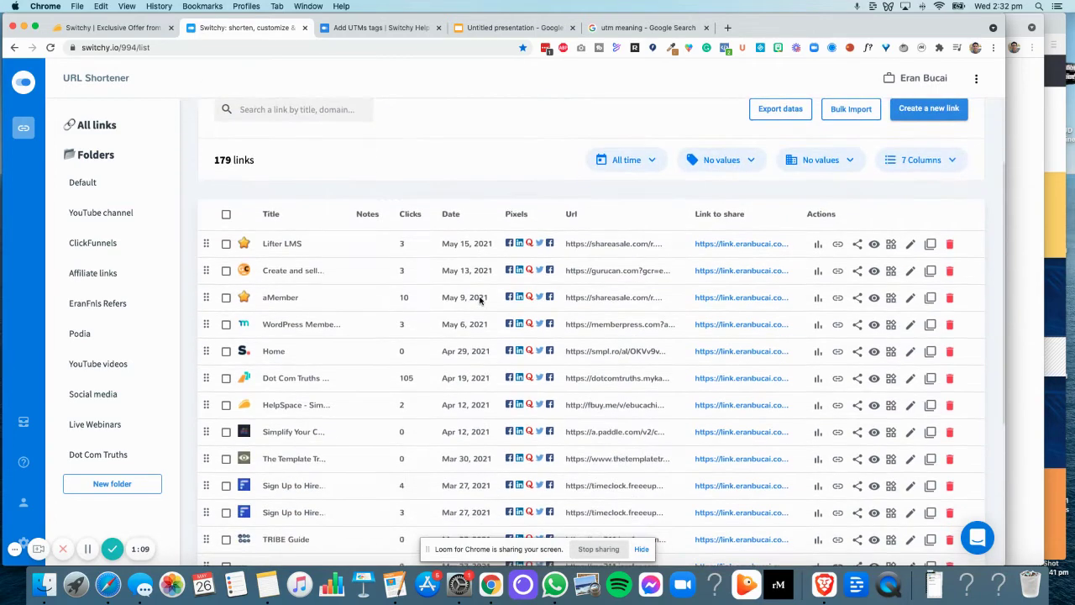
{"action": "left_click", "coordinate": [320, 110]}
{"action": "type", "text": "secrets"}
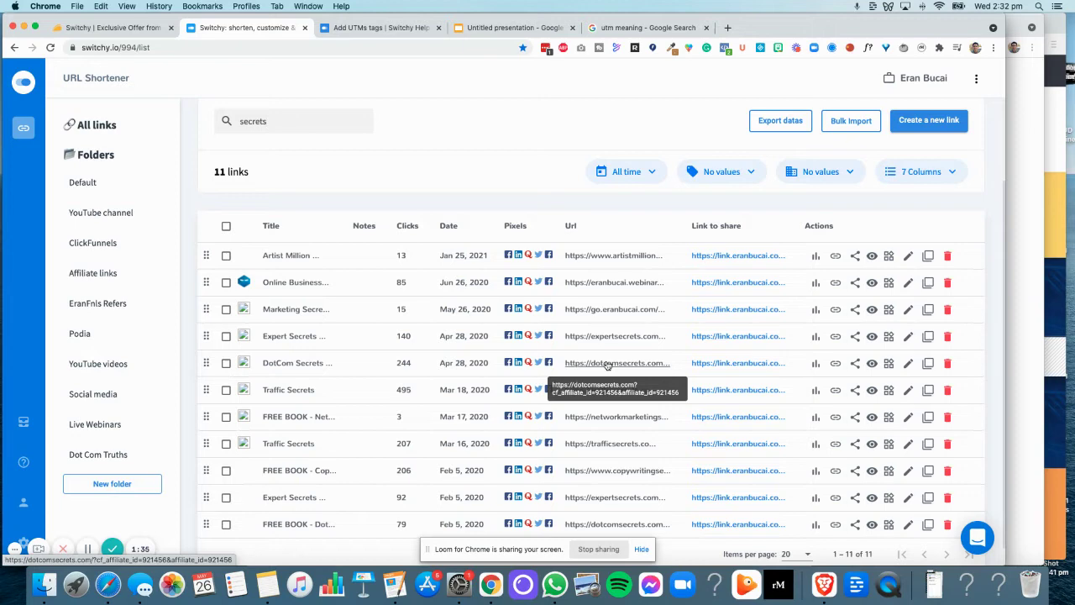
Step: Open the analytics of the DotCom Secrets link dated Apr 28, 2020 and examine its clicks and referers charts
{"action": "left_click", "coordinate": [814, 365]}
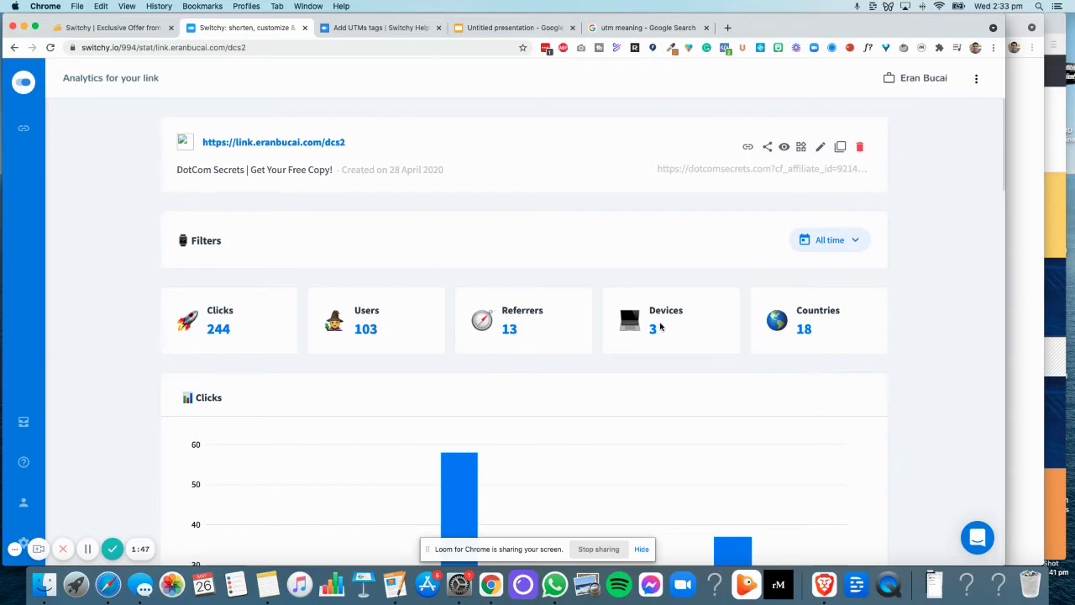
{"action": "scroll", "coordinate": [819, 333], "scroll_direction": "down", "scroll_amount": 1}
{"action": "scroll", "coordinate": [819, 333], "scroll_direction": "down", "scroll_amount": 6}
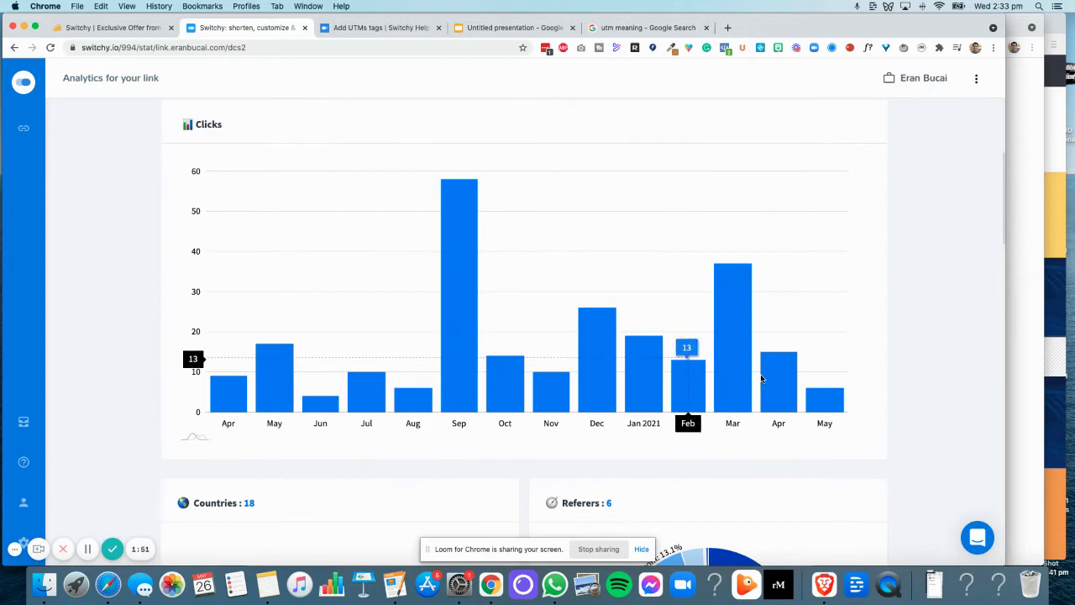
{"action": "scroll", "coordinate": [800, 378], "scroll_direction": "down", "scroll_amount": 6}
{"action": "mouse_move", "coordinate": [640, 399]}
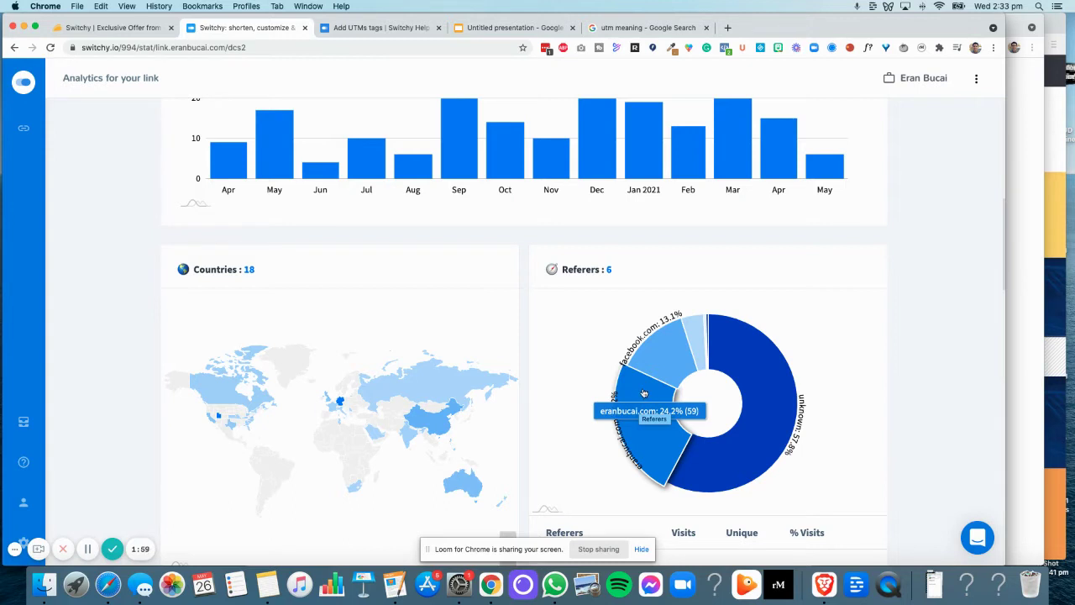
{"action": "mouse_move", "coordinate": [790, 417]}
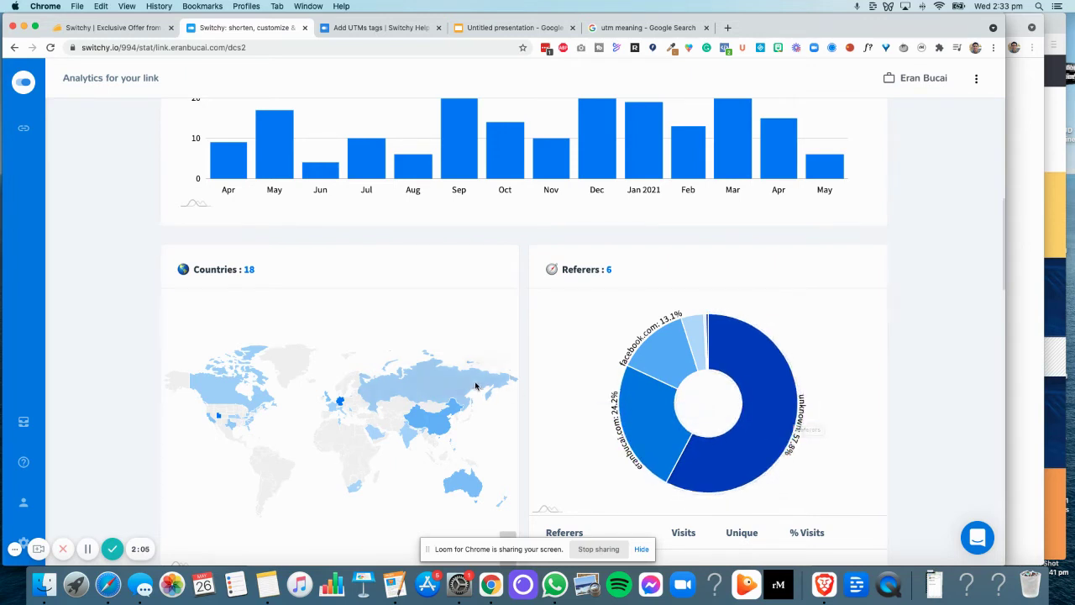
Step: Examine the link's visits broken down by country and by referer
{"action": "scroll", "coordinate": [475, 379], "scroll_direction": "down", "scroll_amount": 2}
{"action": "mouse_move", "coordinate": [454, 353]}
{"action": "scroll", "coordinate": [452, 353], "scroll_direction": "down", "scroll_amount": 5}
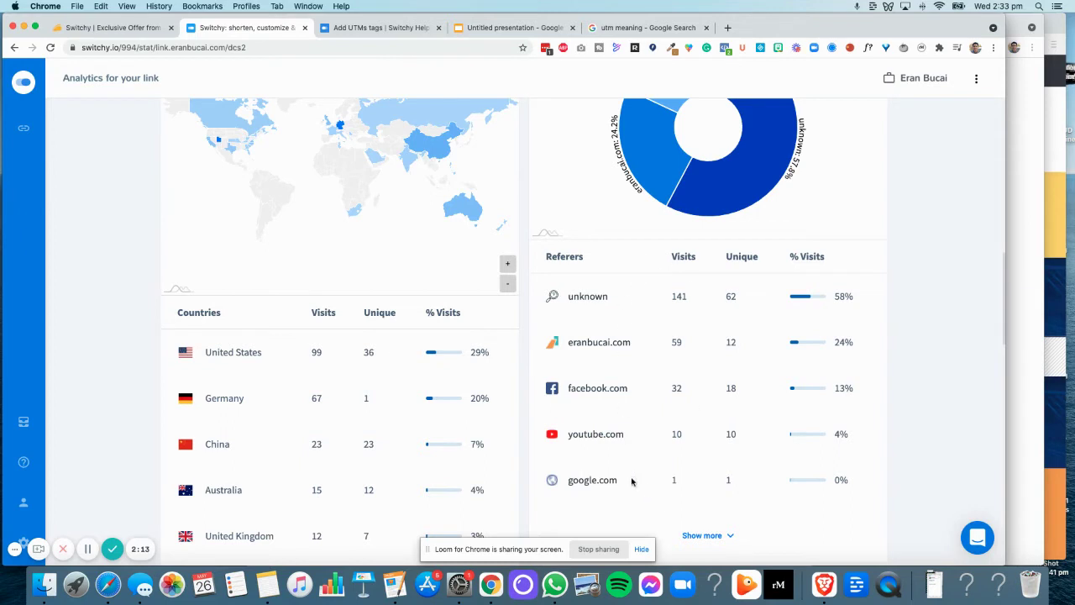
{"action": "scroll", "coordinate": [664, 437], "scroll_direction": "down", "scroll_amount": 3}
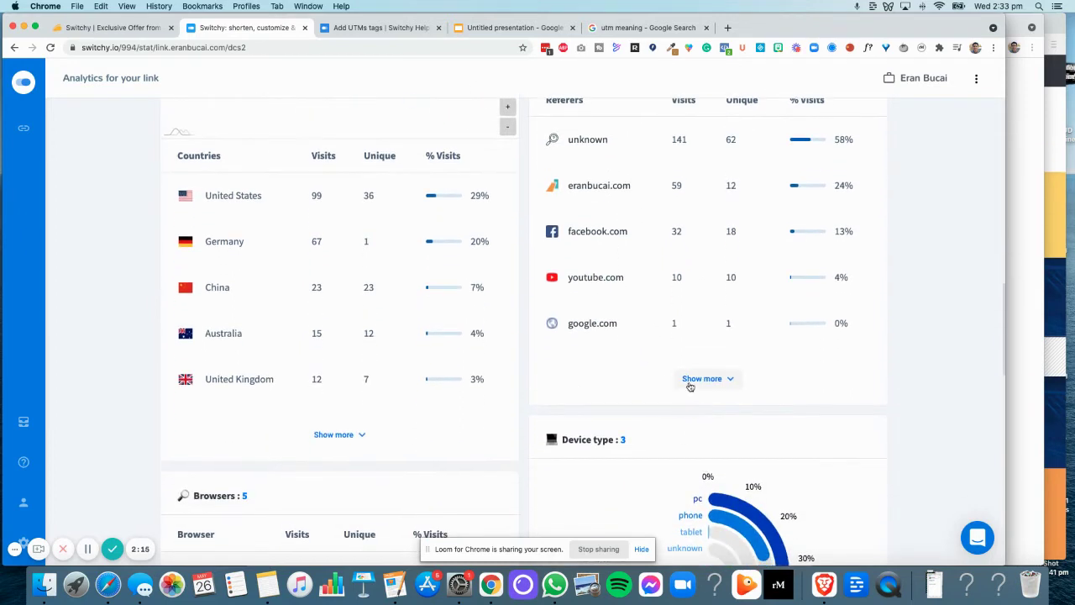
{"action": "scroll", "coordinate": [629, 398], "scroll_direction": "up", "scroll_amount": 2}
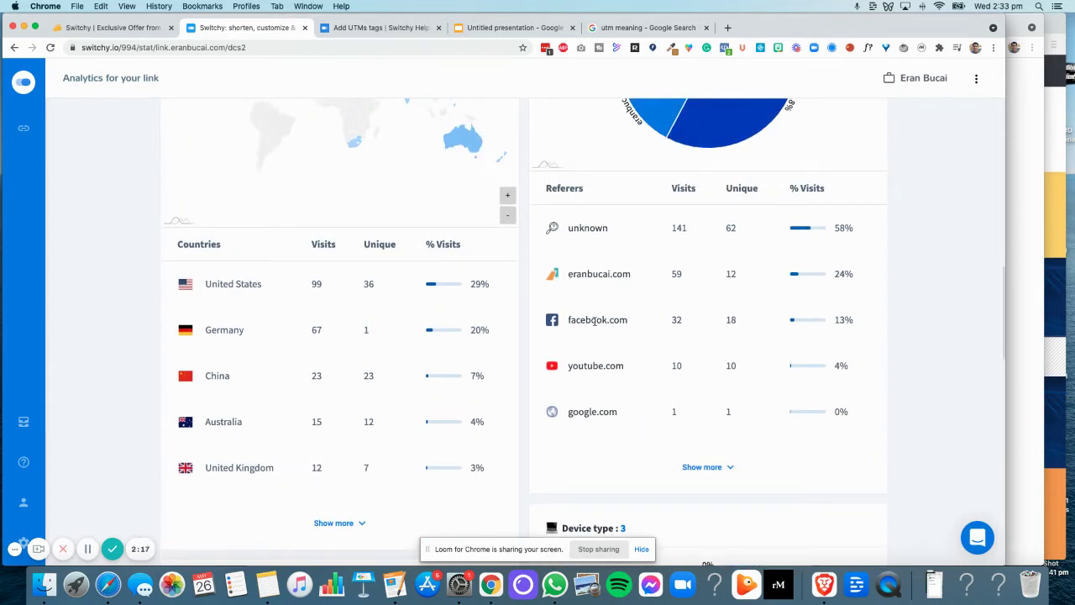
Step: Review the link's browser, device type, operating system, retargeting pixel and UTM tag sections
{"action": "scroll", "coordinate": [588, 333], "scroll_direction": "down", "scroll_amount": 5}
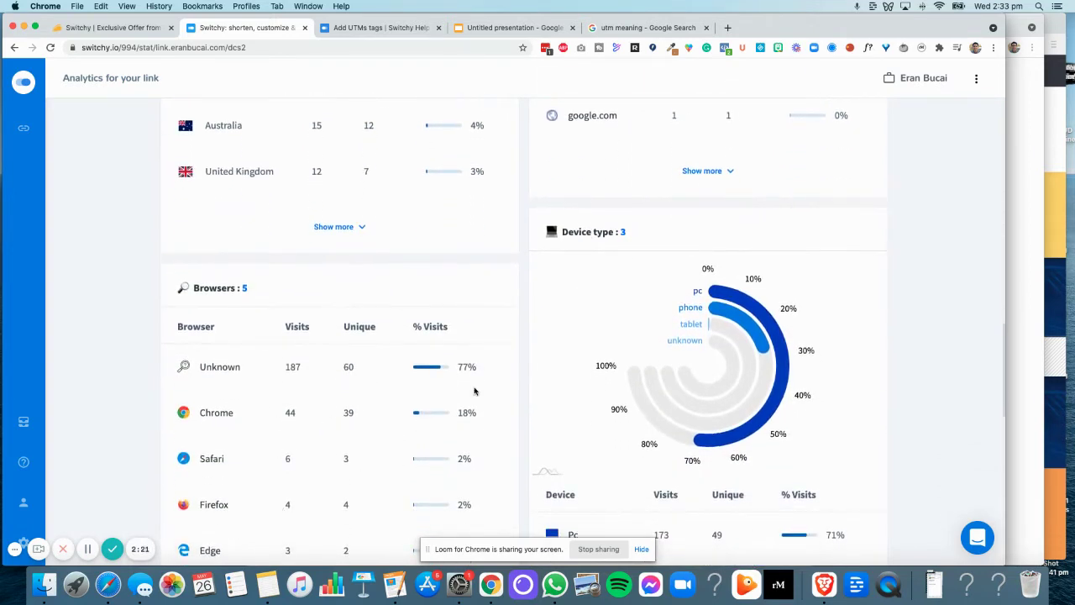
{"action": "scroll", "coordinate": [781, 302], "scroll_direction": "down", "scroll_amount": 2}
{"action": "scroll", "coordinate": [588, 372], "scroll_direction": "down", "scroll_amount": 8}
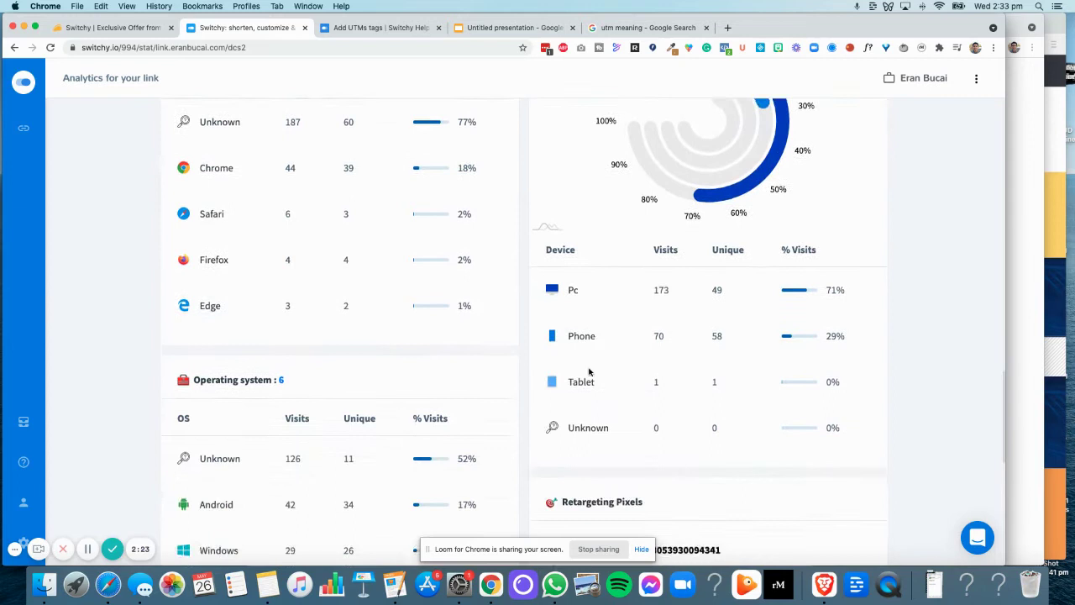
{"action": "scroll", "coordinate": [589, 372], "scroll_direction": "down", "scroll_amount": 4}
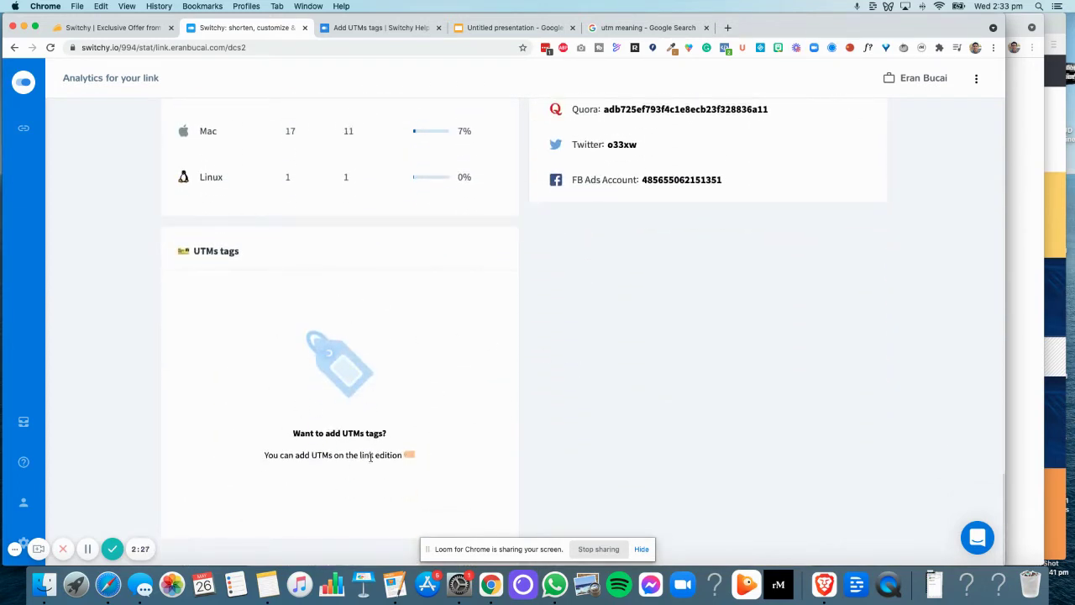
{"action": "scroll", "coordinate": [378, 438], "scroll_direction": "up", "scroll_amount": 15}
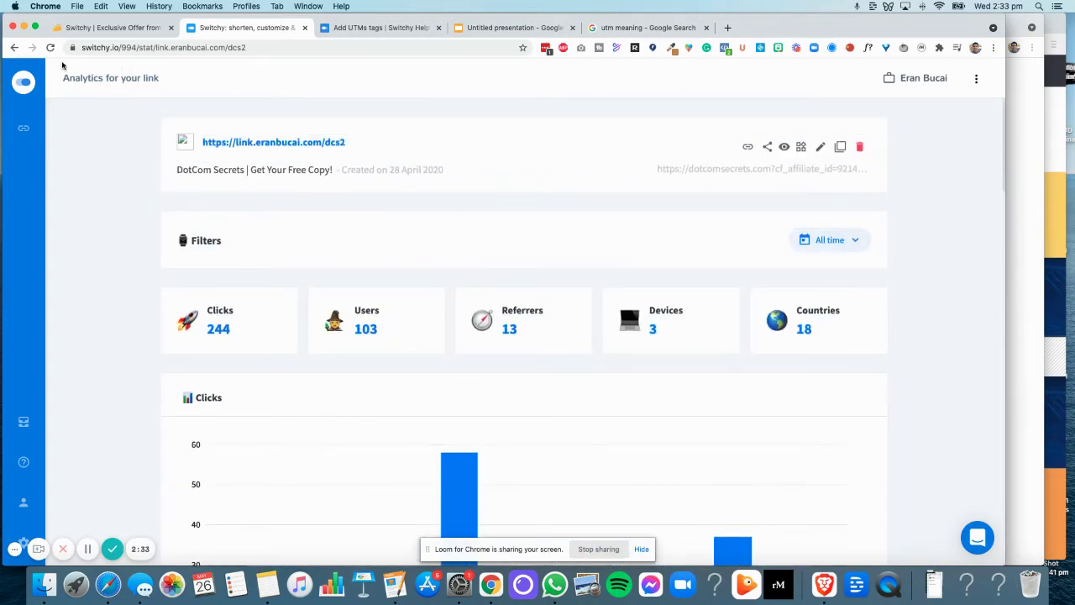
{"action": "left_click", "coordinate": [13, 48]}
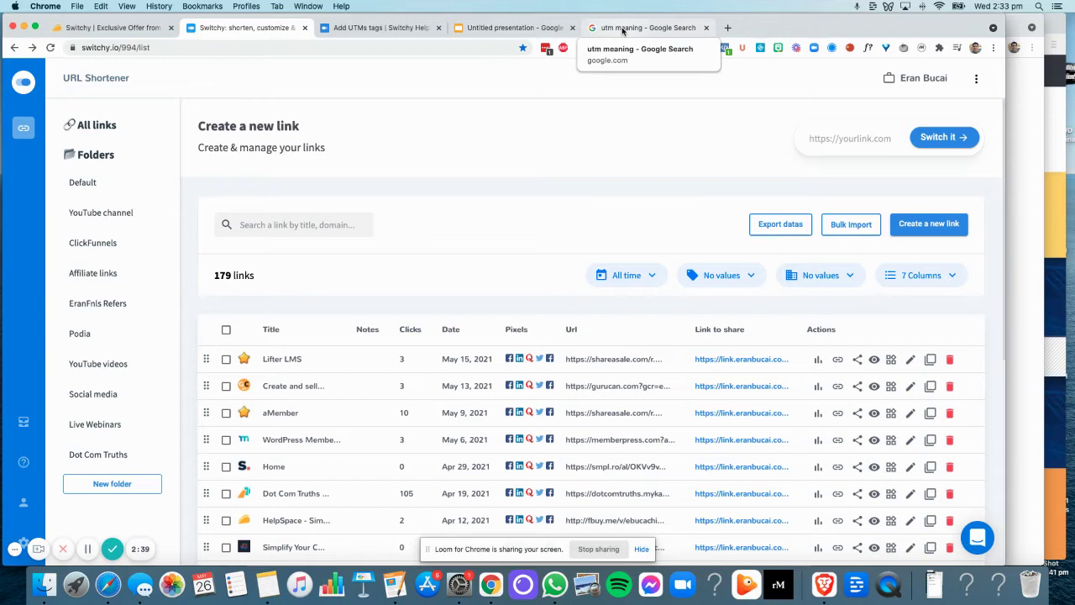
{"action": "left_click", "coordinate": [868, 140]}
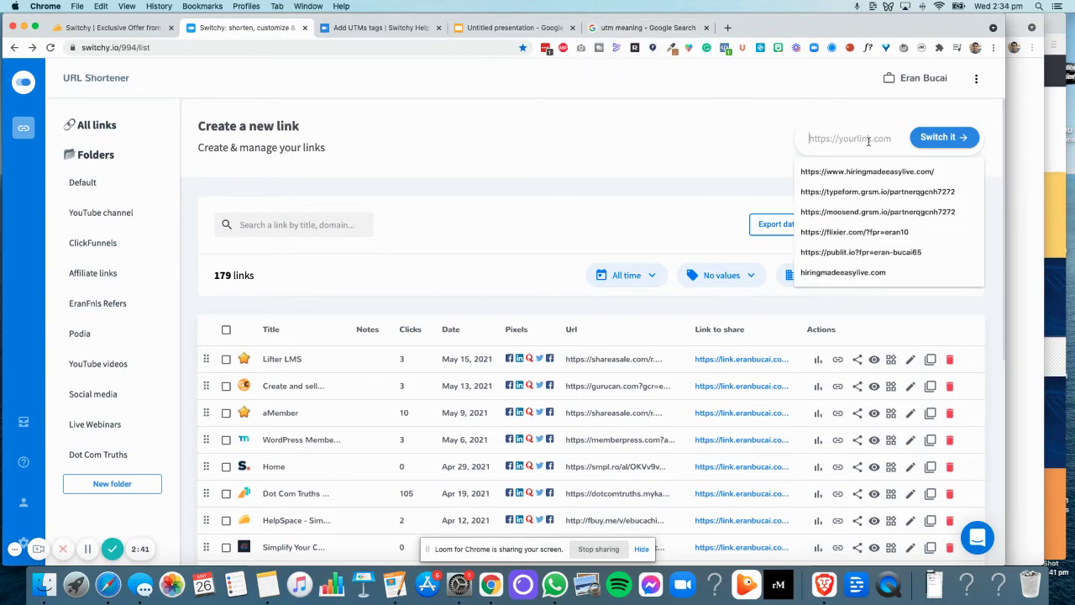
{"action": "key", "text": "super+v"}
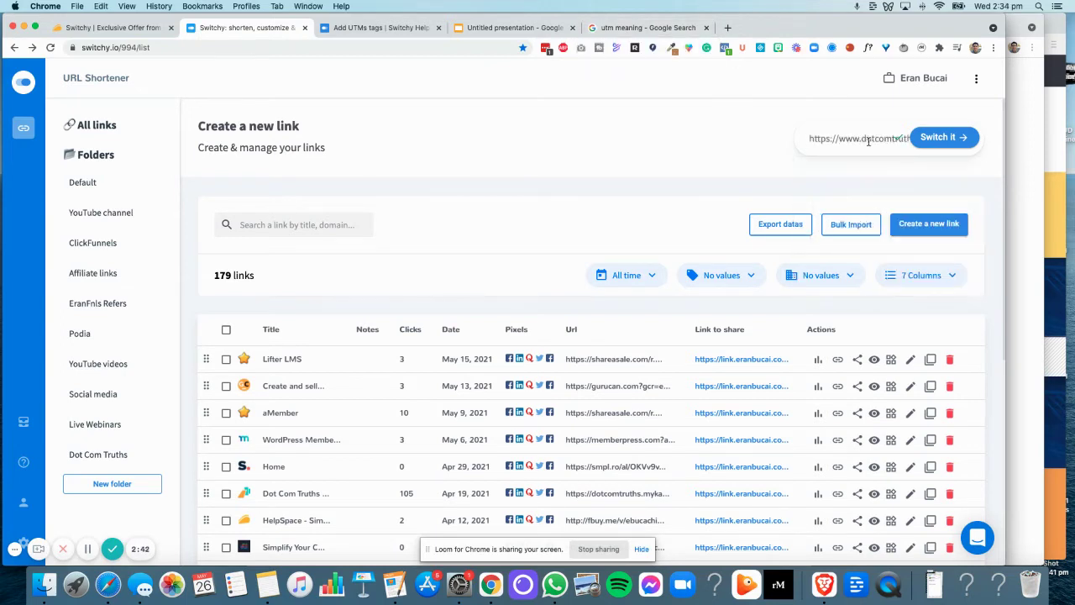
{"action": "left_click", "coordinate": [947, 140]}
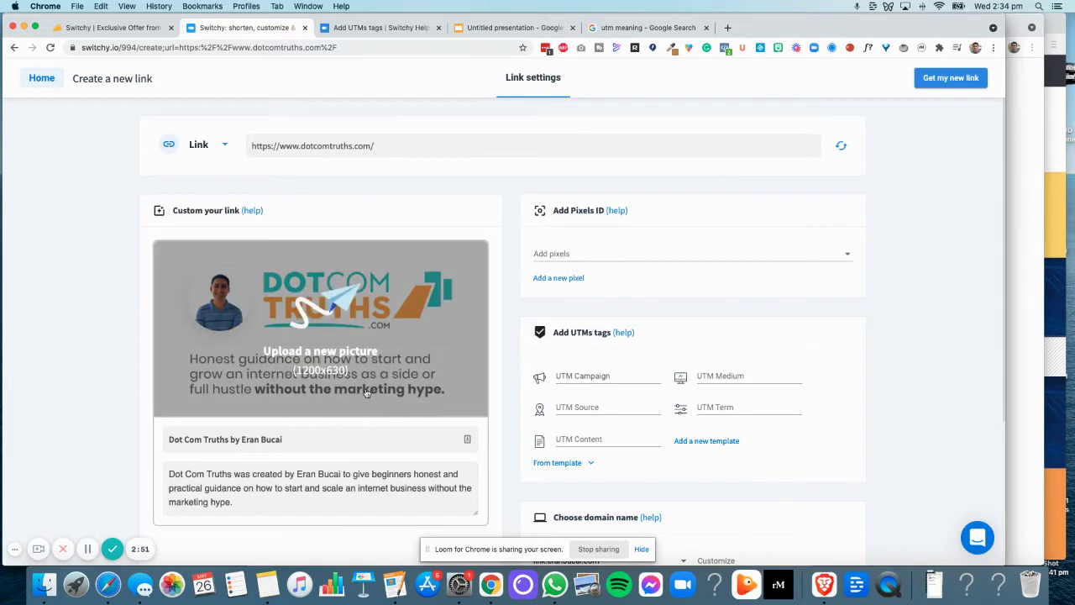
Step: Add the Facebook page, LinkedIn, Quora, Twitter and FB Ads Account pixels to the new link
{"action": "left_click", "coordinate": [582, 254]}
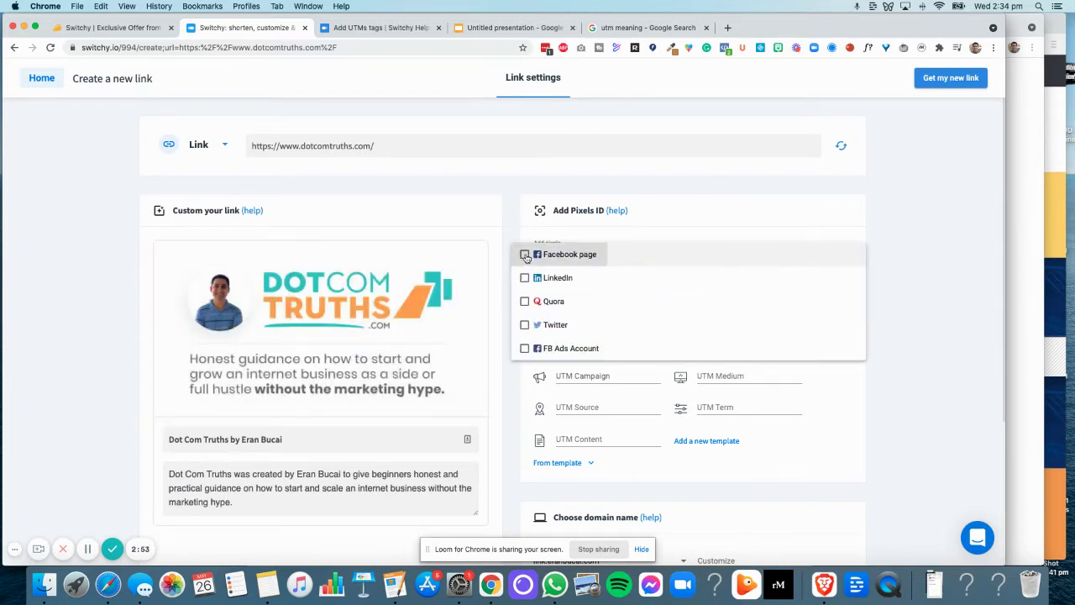
{"action": "left_click", "coordinate": [525, 254]}
{"action": "left_click", "coordinate": [524, 277]}
{"action": "left_click", "coordinate": [525, 301]}
{"action": "left_click", "coordinate": [525, 324]}
{"action": "left_click", "coordinate": [525, 347]}
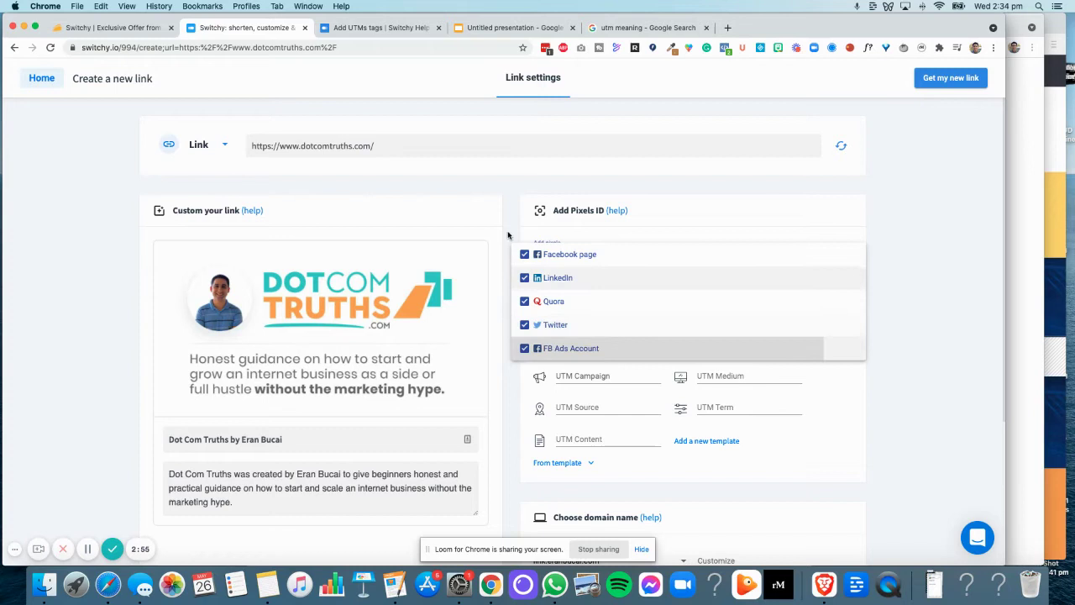
{"action": "left_click", "coordinate": [511, 210]}
Step: Fill in the new link's UTM tags with campaign YouTube, medium Organic and source KajabiReview
{"action": "scroll", "coordinate": [513, 215], "scroll_direction": "down", "scroll_amount": 4}
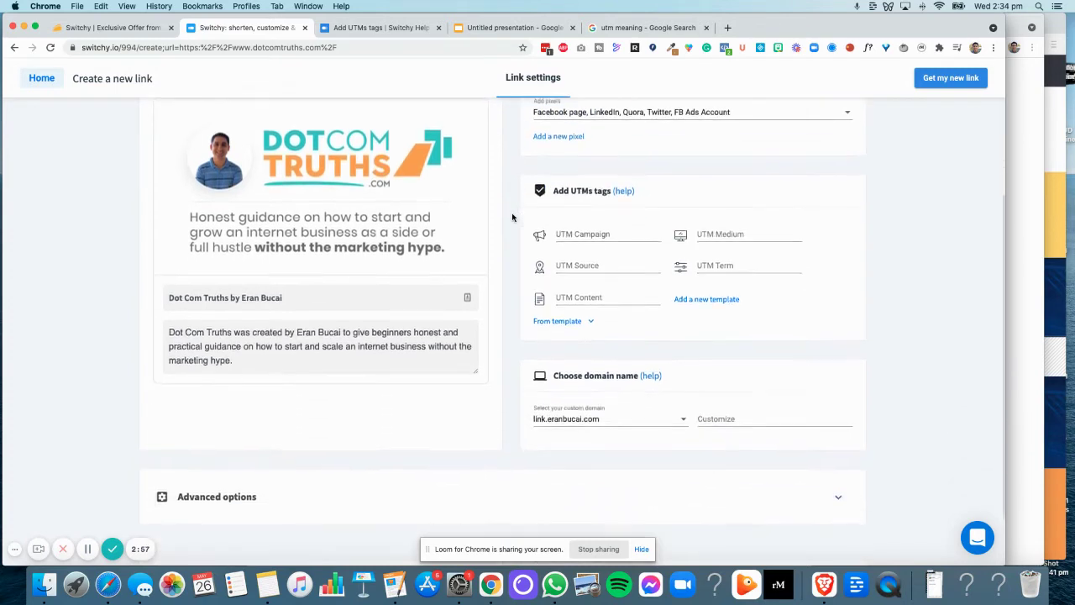
{"action": "left_click", "coordinate": [592, 235]}
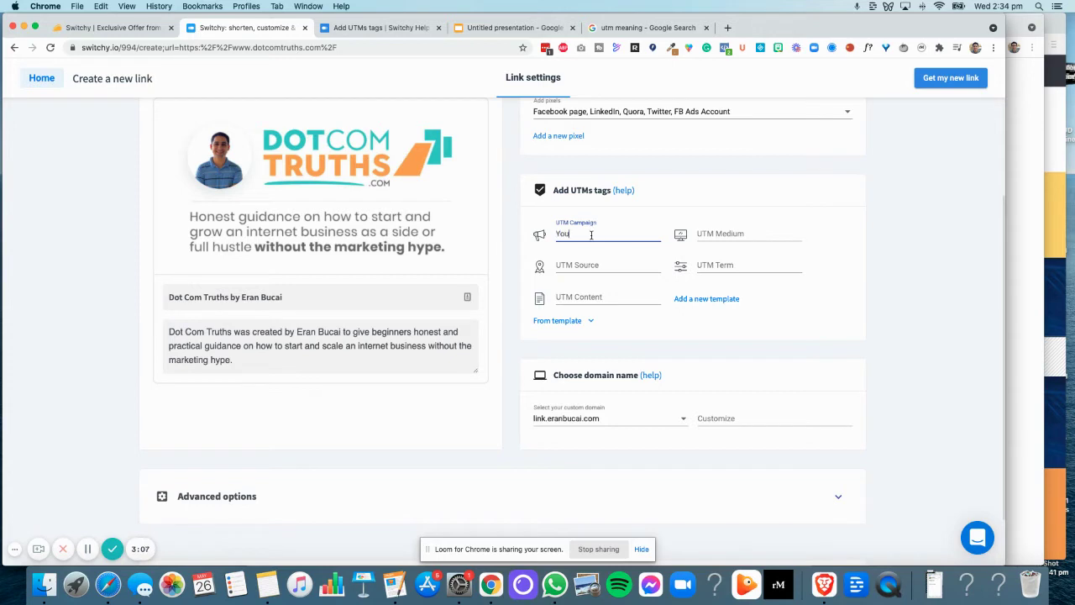
{"action": "left_click", "coordinate": [760, 233]}
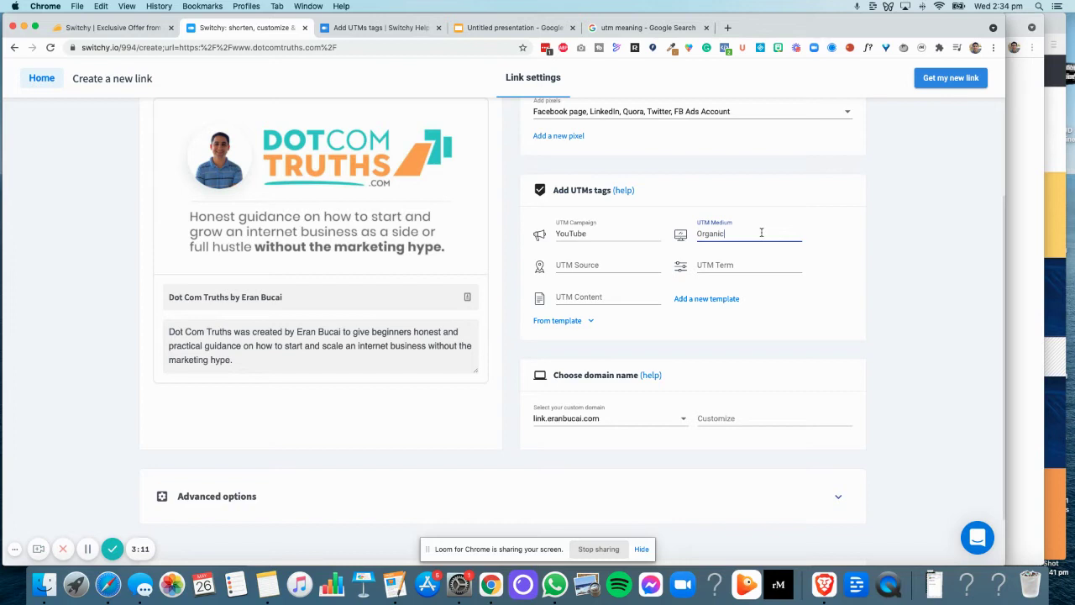
{"action": "left_click", "coordinate": [608, 262]}
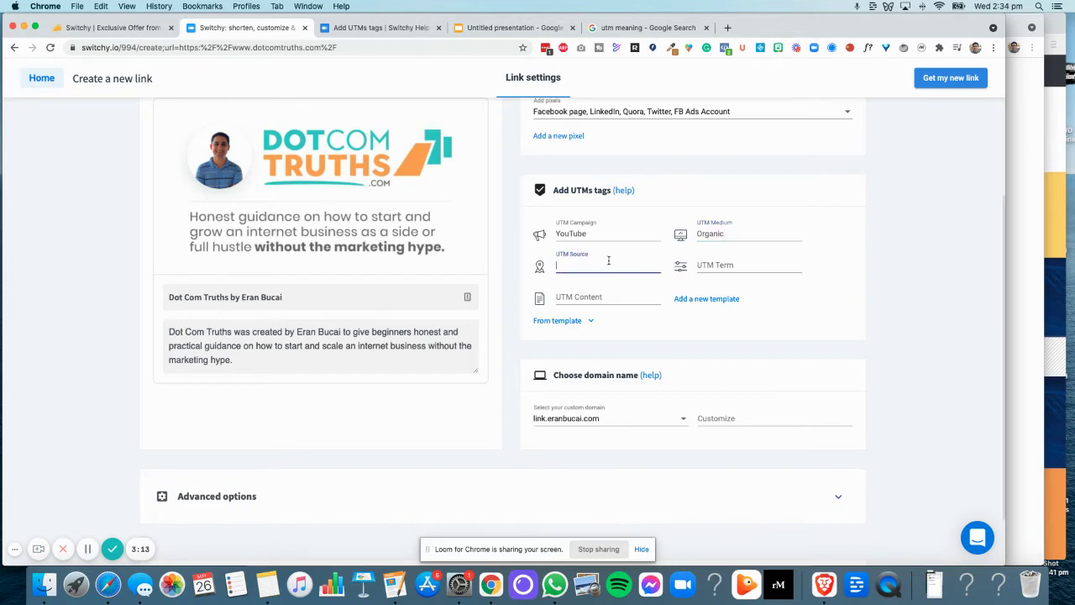
{"action": "type", "text": "Podia"}
{"action": "key", "text": "super+a"}
{"action": "type", "text": "KajabiRe"}
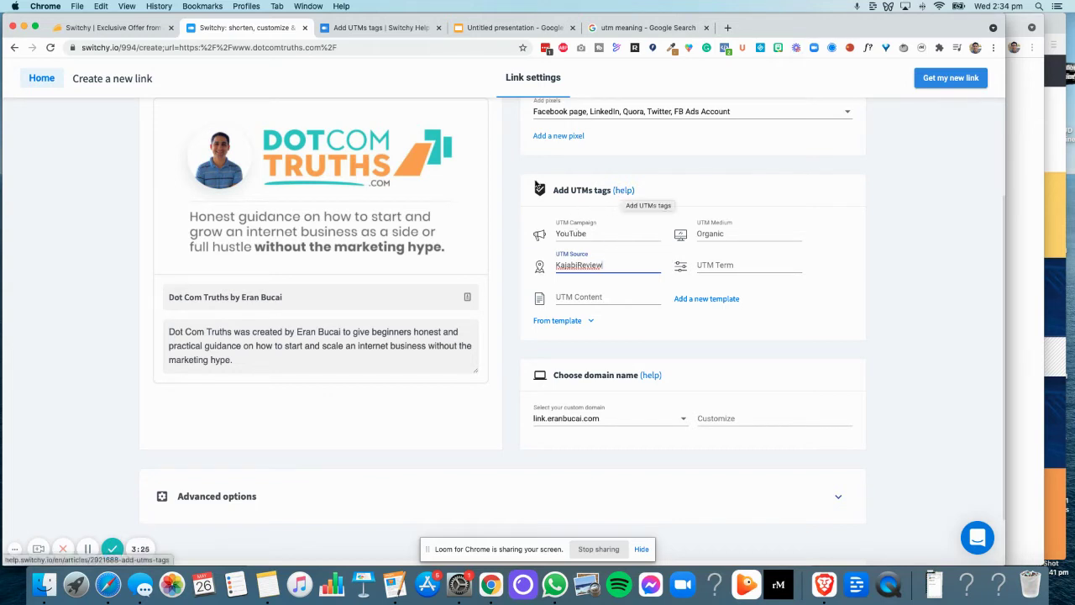
Step: Review the Switchy help article explaining what UTM tags are and how they work
{"action": "left_click", "coordinate": [381, 28]}
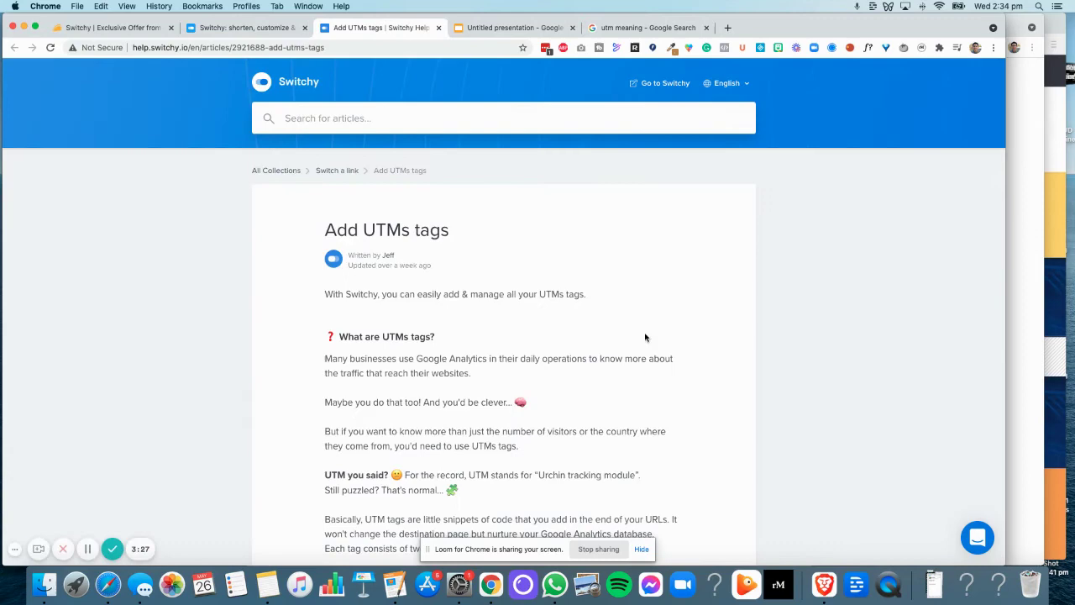
{"action": "scroll", "coordinate": [585, 243], "scroll_direction": "down", "scroll_amount": 3}
{"action": "scroll", "coordinate": [585, 242], "scroll_direction": "down", "scroll_amount": 3}
{"action": "scroll", "coordinate": [583, 240], "scroll_direction": "up", "scroll_amount": 5}
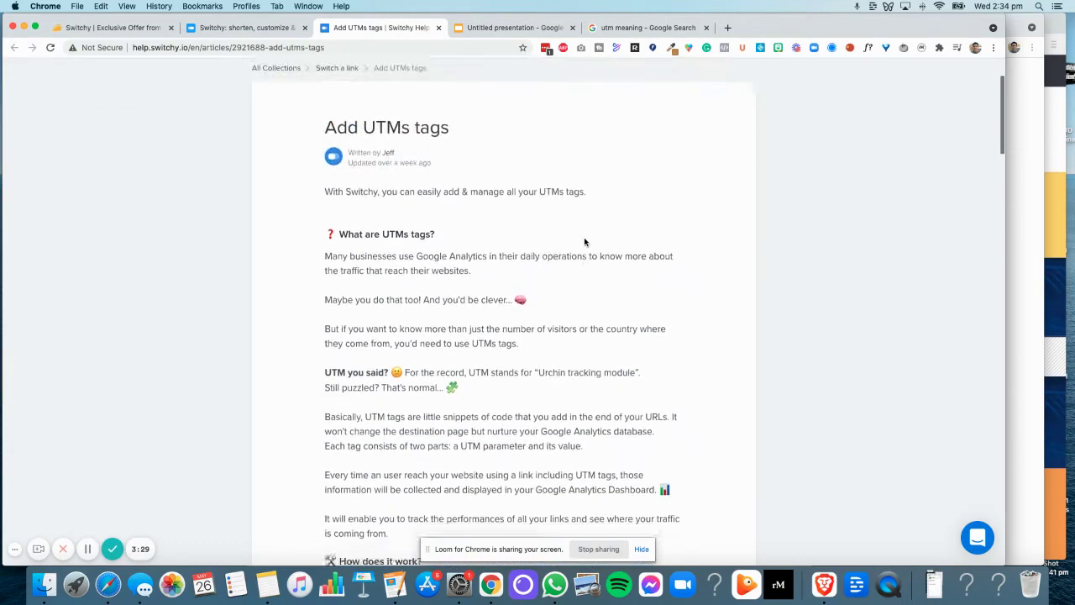
{"action": "scroll", "coordinate": [583, 240], "scroll_direction": "down", "scroll_amount": 3}
Step: Return to the link being created, customize its short URL ending as dct and generate the link
{"action": "left_click", "coordinate": [254, 35]}
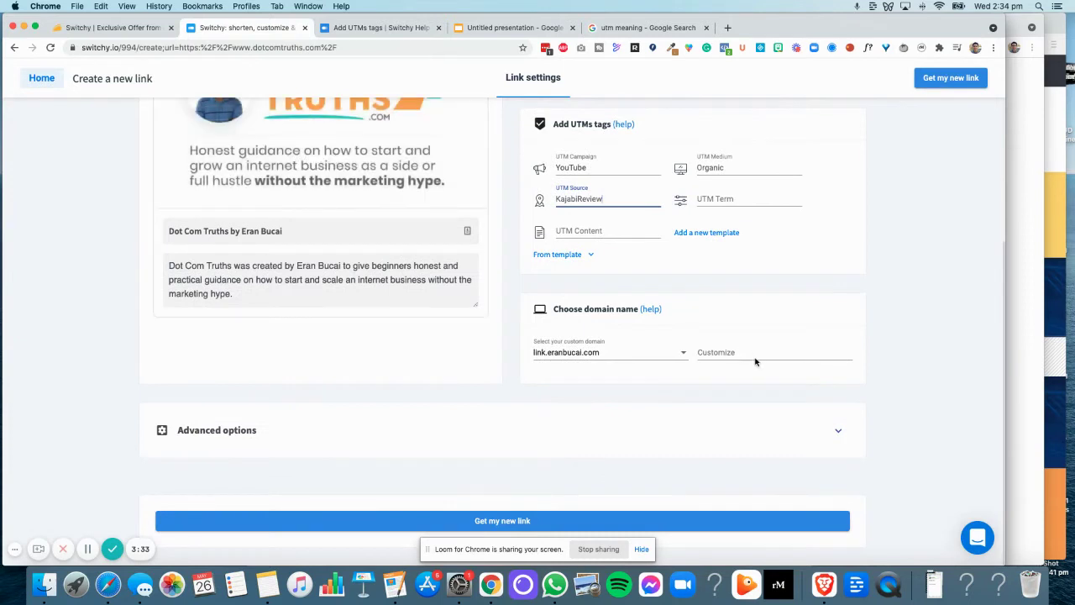
{"action": "left_click", "coordinate": [742, 352]}
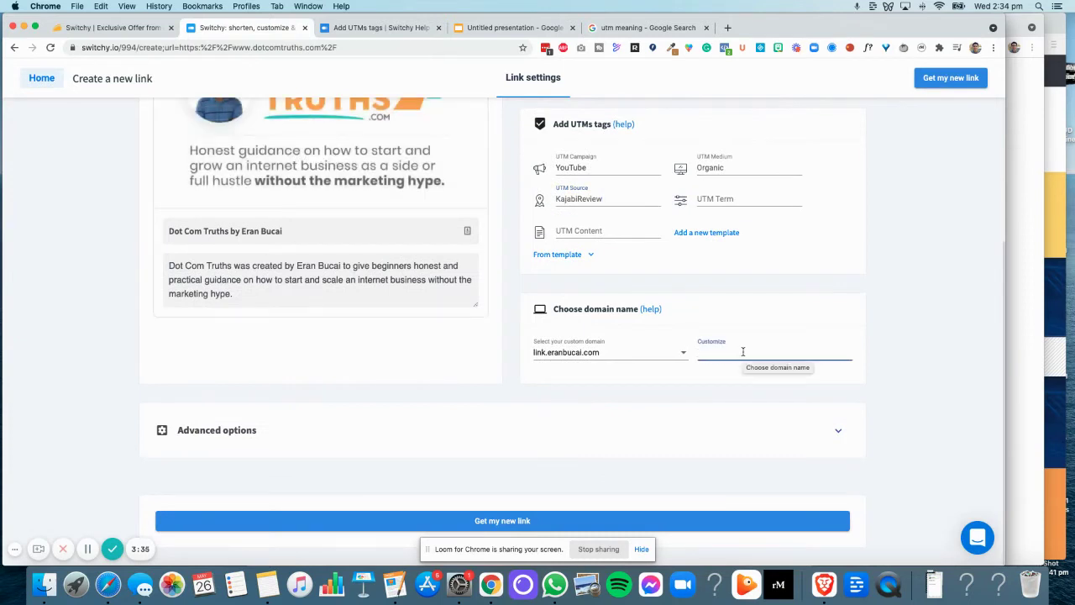
{"action": "type", "text": "dct"}
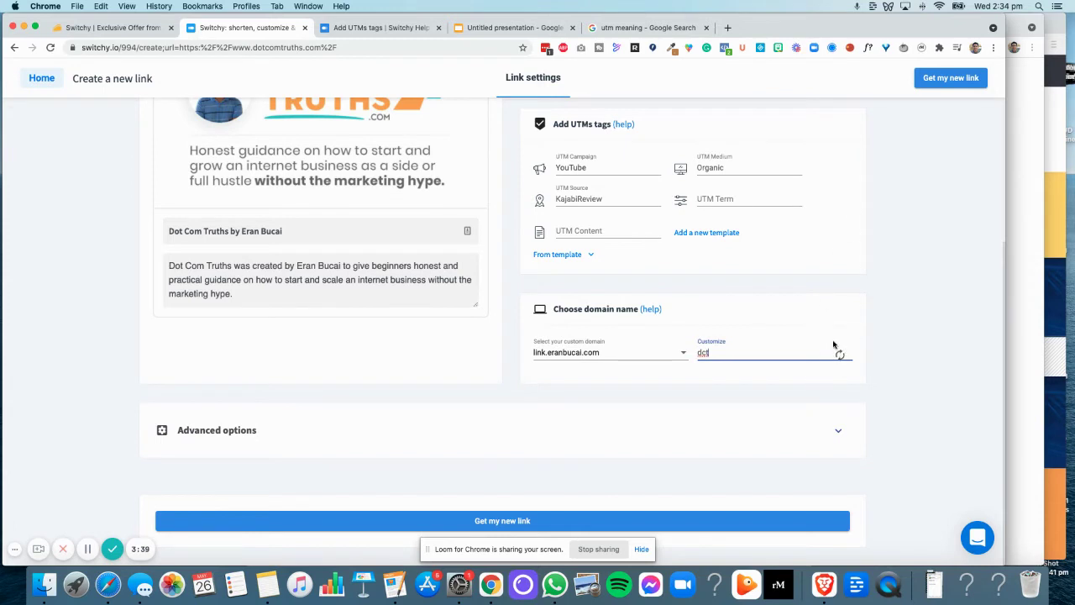
{"action": "left_click", "coordinate": [586, 524]}
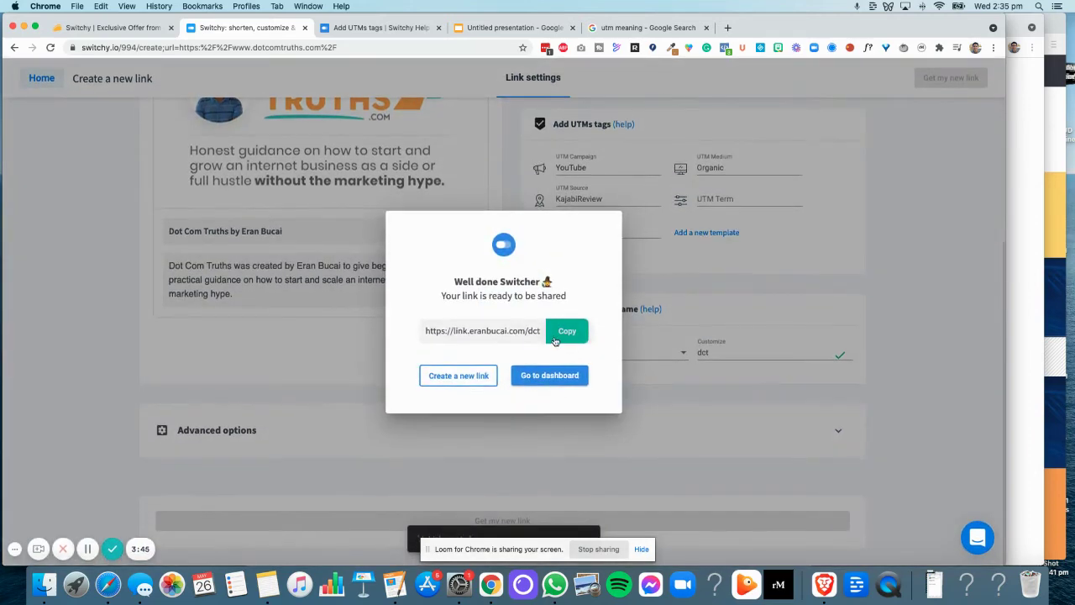
Step: Copy the new short link and open it in a new browser tab
{"action": "left_click", "coordinate": [563, 335]}
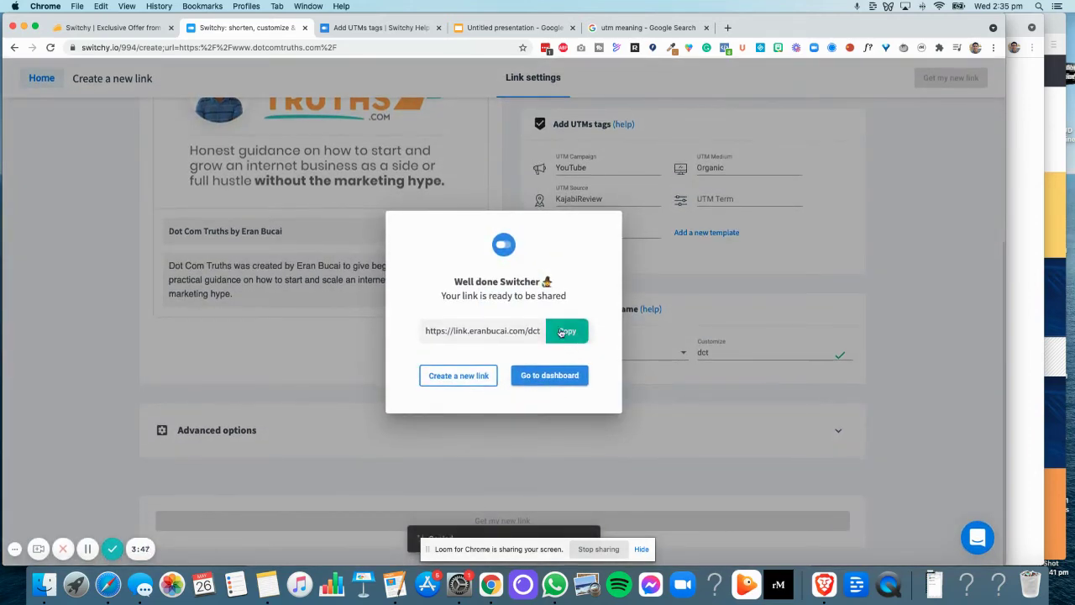
{"action": "left_click", "coordinate": [728, 28]}
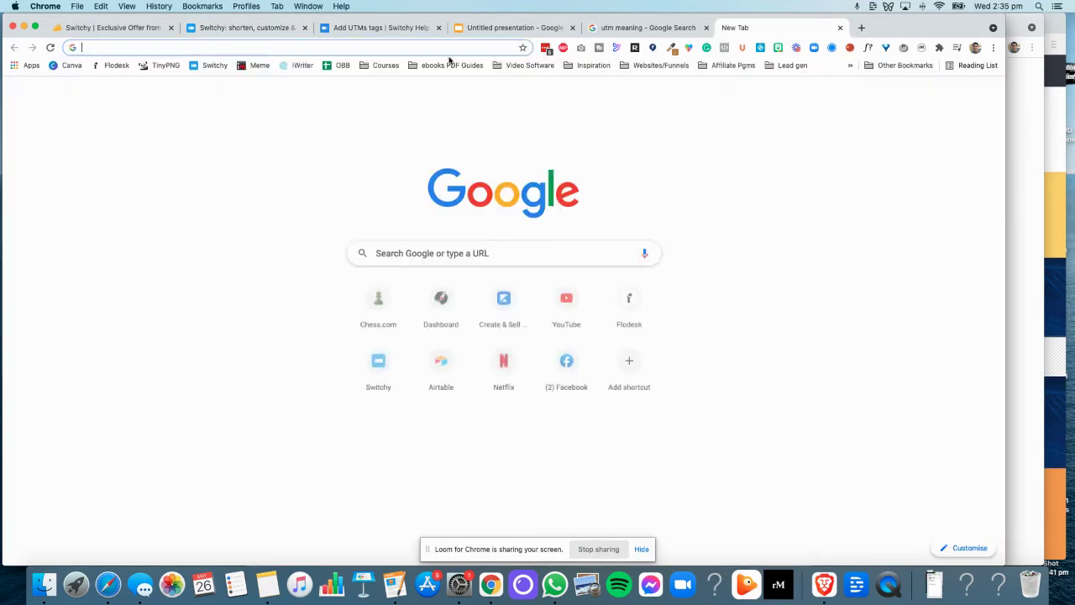
{"action": "key", "text": "super+v"}
{"action": "key", "text": "Return"}
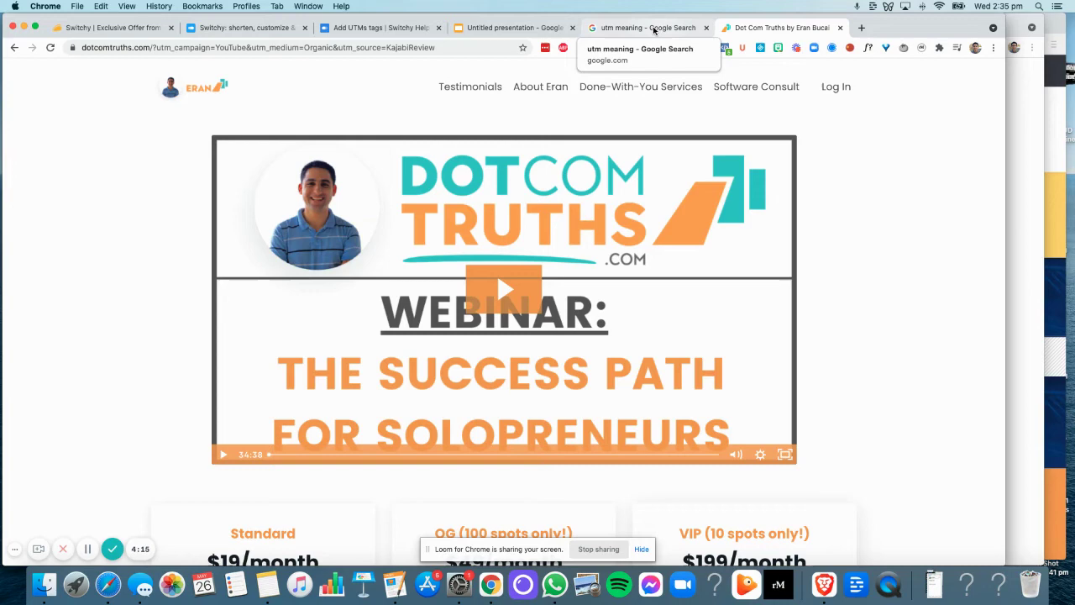
Step: Open the analytics of the new Dot Com Truths link from the Switchy dashboard and review its clicks, countries and referers
{"action": "left_click", "coordinate": [252, 28]}
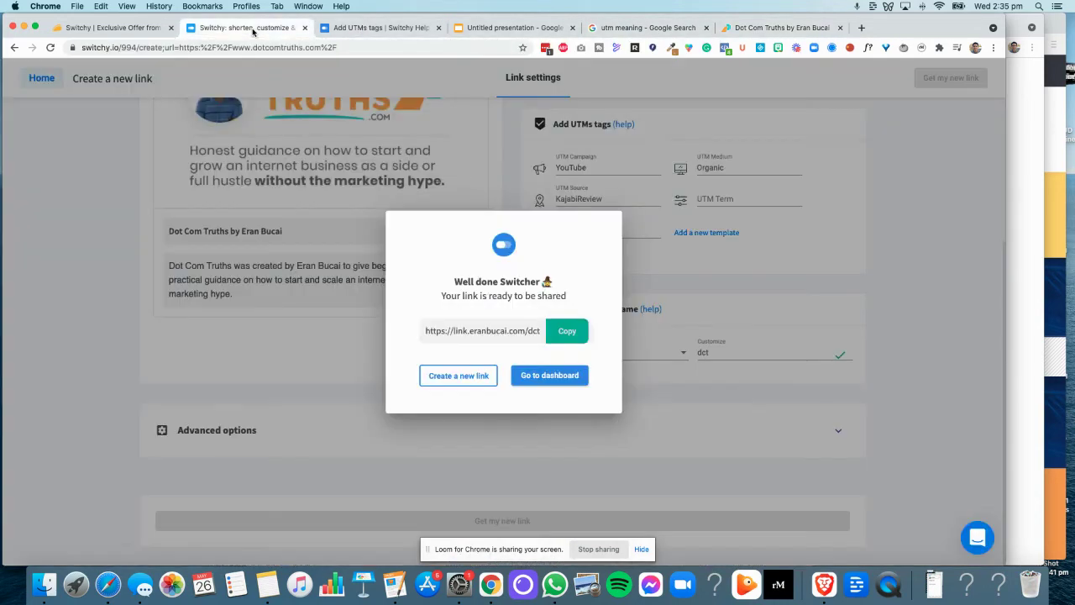
{"action": "left_click", "coordinate": [544, 377]}
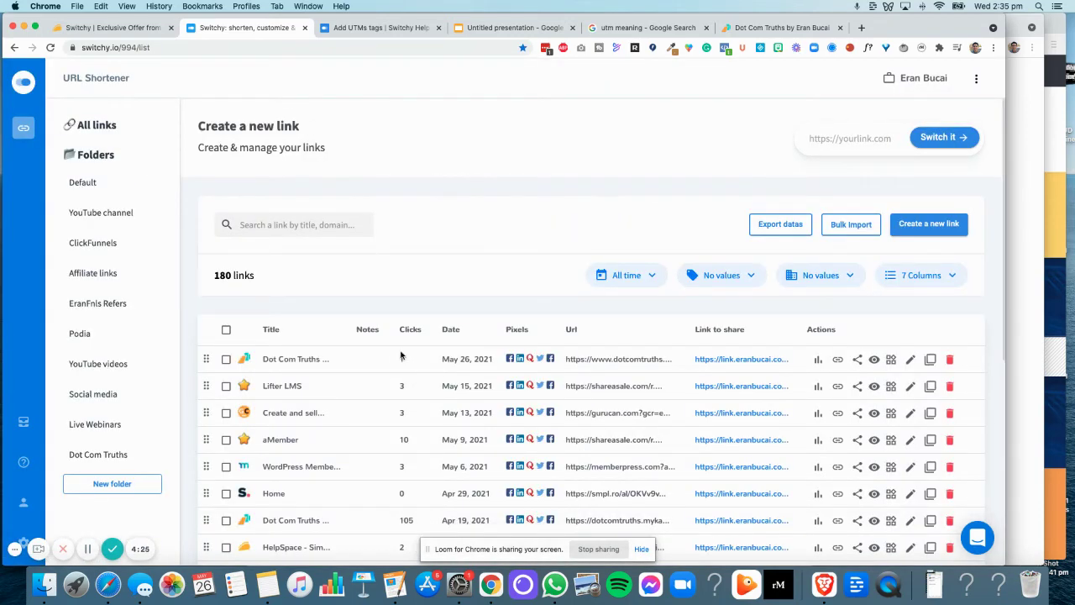
{"action": "left_click", "coordinate": [817, 359]}
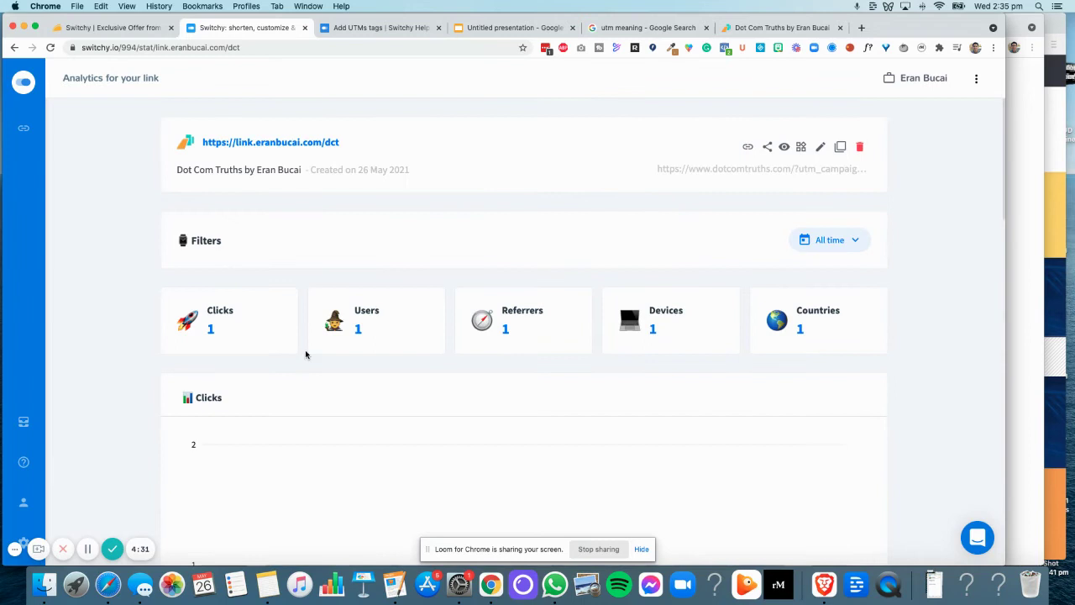
{"action": "scroll", "coordinate": [667, 324], "scroll_direction": "down", "scroll_amount": 5}
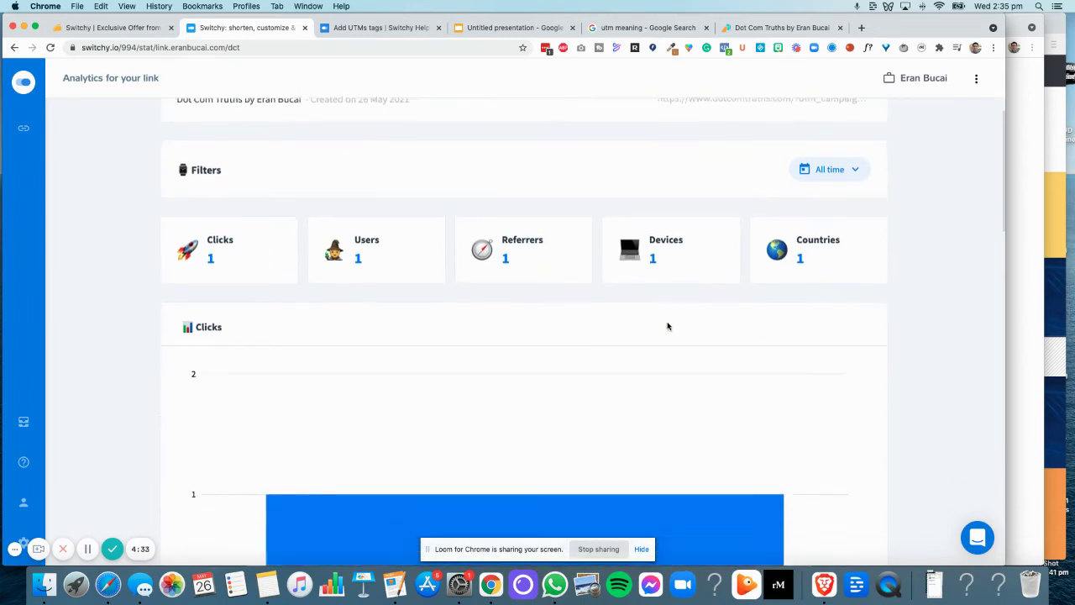
{"action": "scroll", "coordinate": [667, 324], "scroll_direction": "down", "scroll_amount": 4}
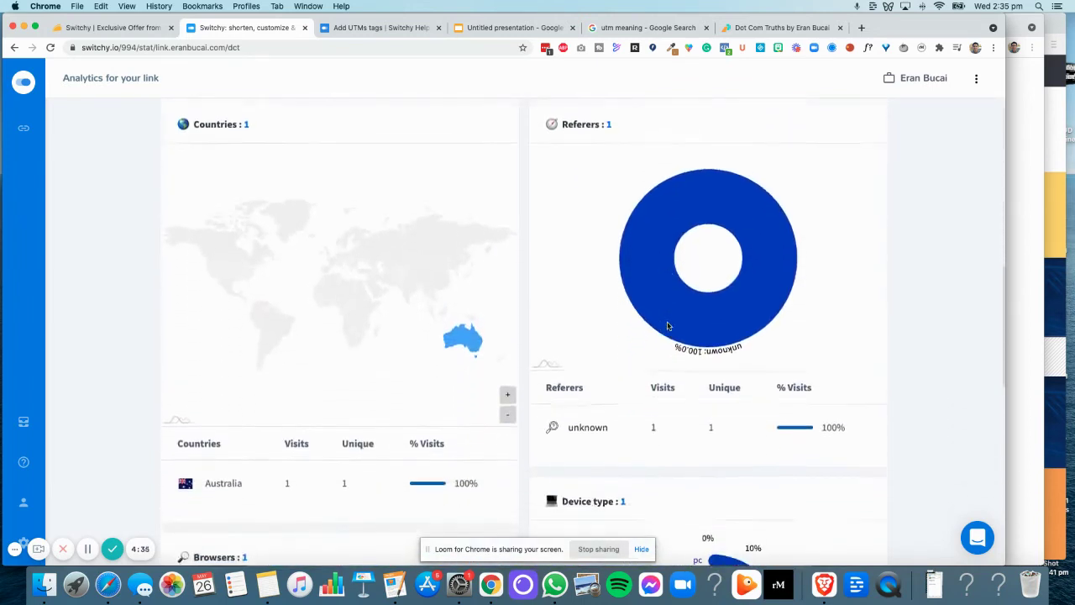
{"action": "mouse_move", "coordinate": [472, 315]}
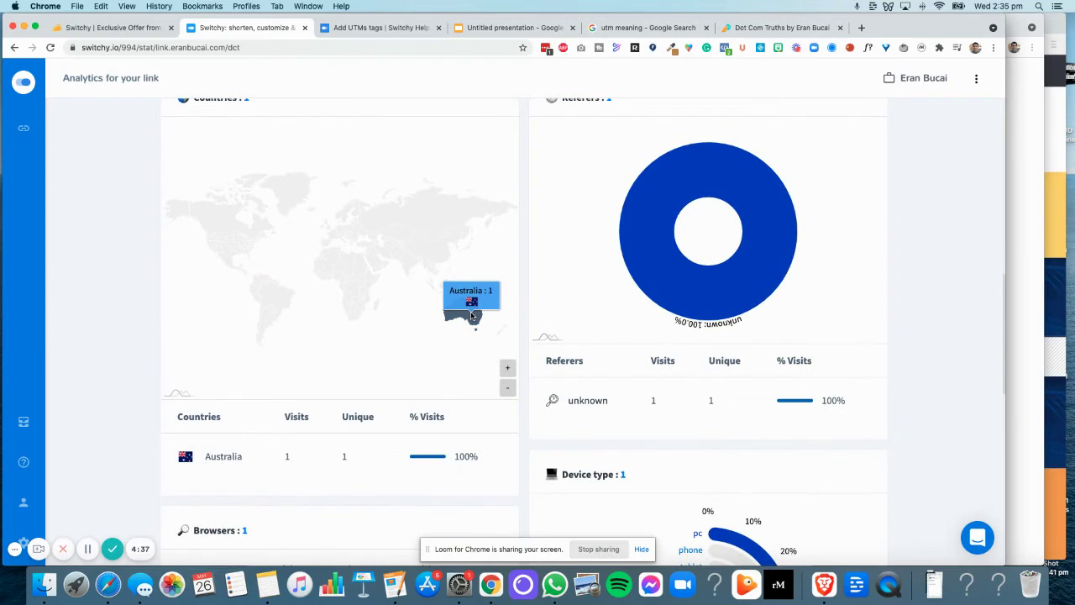
{"action": "scroll", "coordinate": [642, 259], "scroll_direction": "up", "scroll_amount": 1}
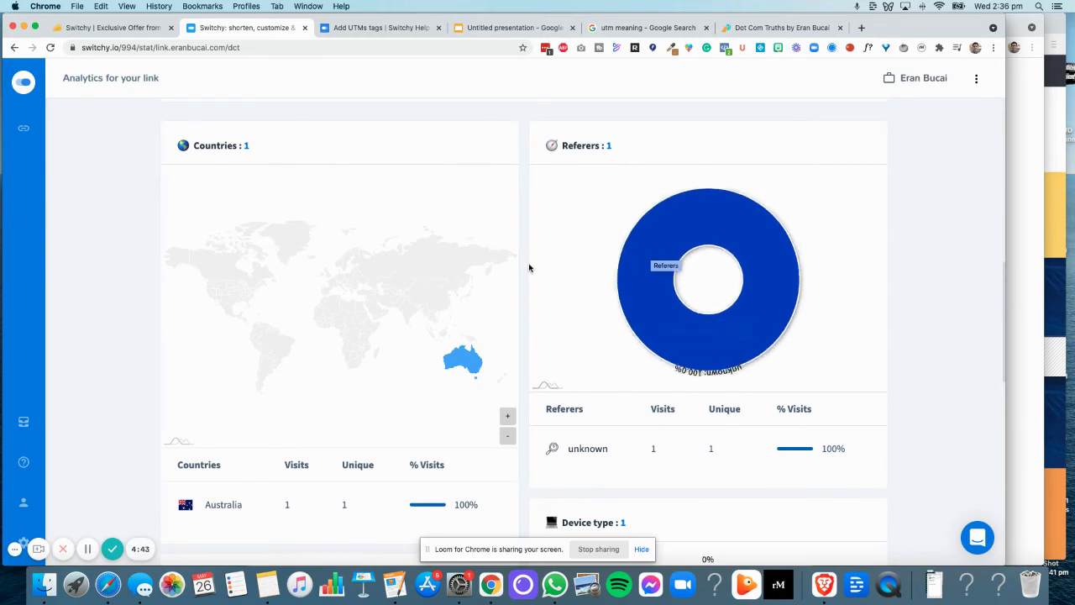
Step: Review the new link's device type, browser, operating system, UTM tag and retargeting pixel sections
{"action": "scroll", "coordinate": [529, 269], "scroll_direction": "down", "scroll_amount": 5}
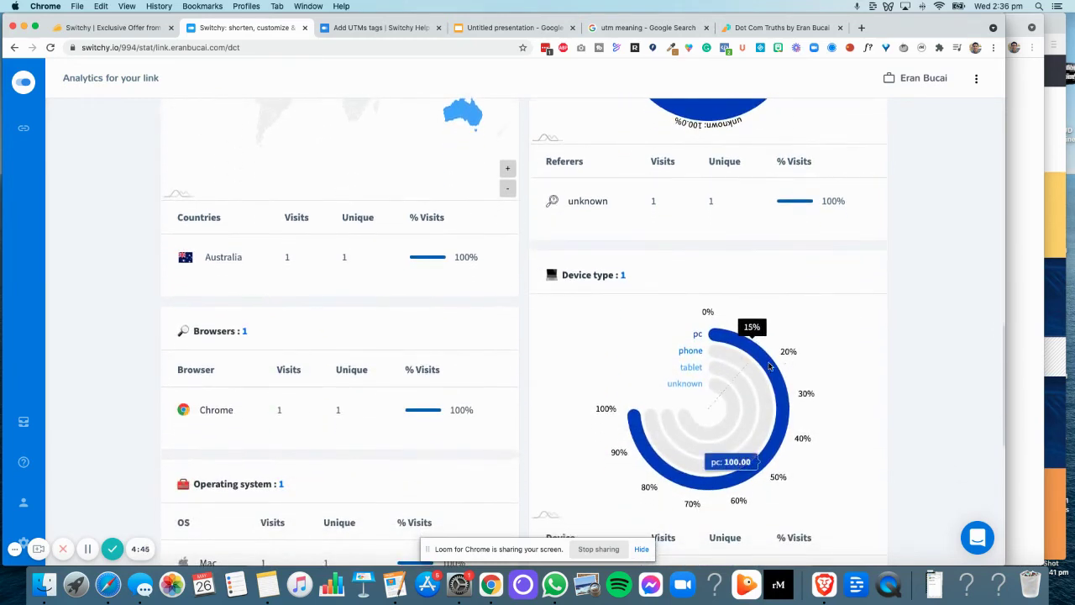
{"action": "scroll", "coordinate": [531, 328], "scroll_direction": "down", "scroll_amount": 1}
{"action": "scroll", "coordinate": [530, 328], "scroll_direction": "down", "scroll_amount": 3}
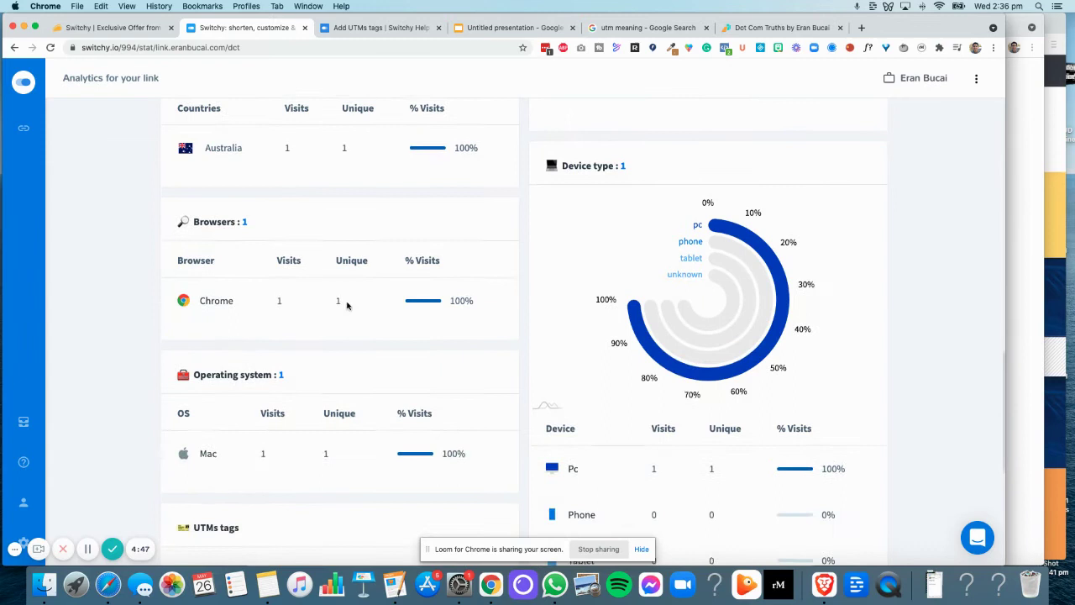
{"action": "scroll", "coordinate": [391, 291], "scroll_direction": "down", "scroll_amount": 6}
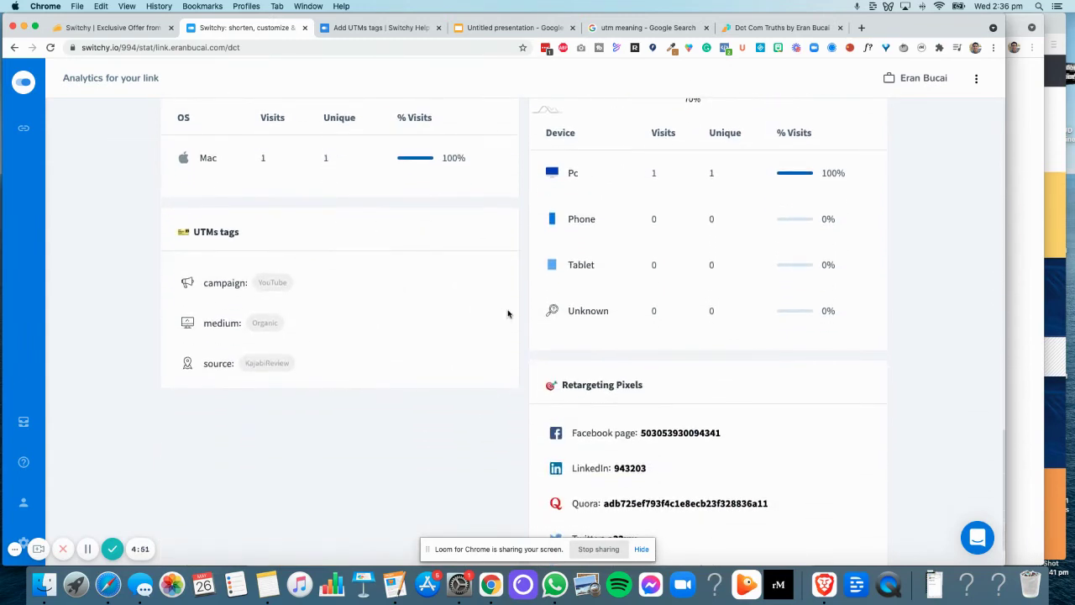
{"action": "scroll", "coordinate": [509, 313], "scroll_direction": "down", "scroll_amount": 2}
{"action": "scroll", "coordinate": [511, 314], "scroll_direction": "up", "scroll_amount": 12}
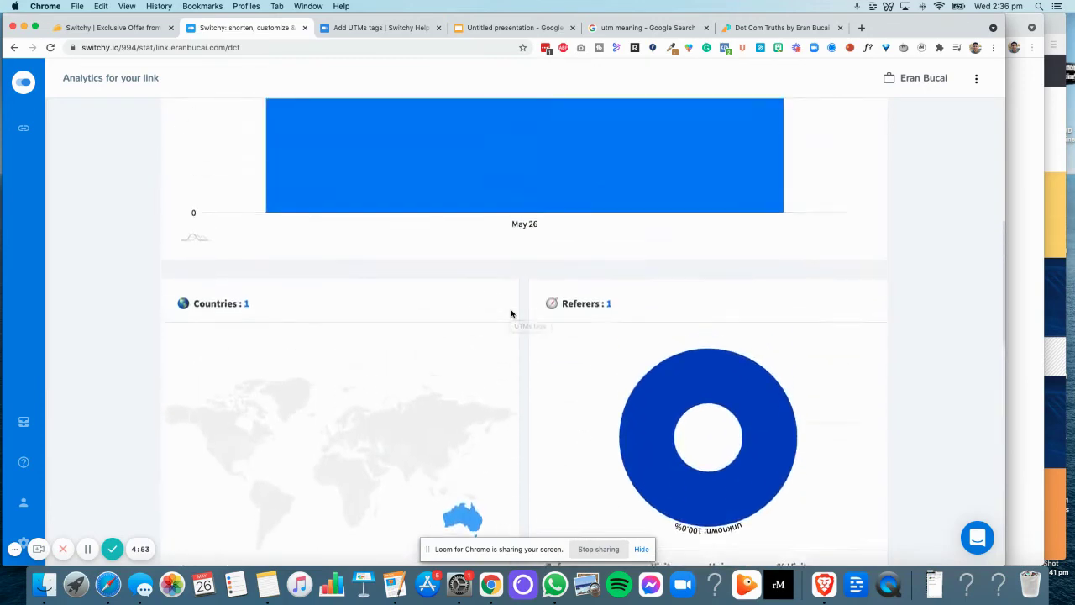
{"action": "scroll", "coordinate": [510, 313], "scroll_direction": "up", "scroll_amount": 10}
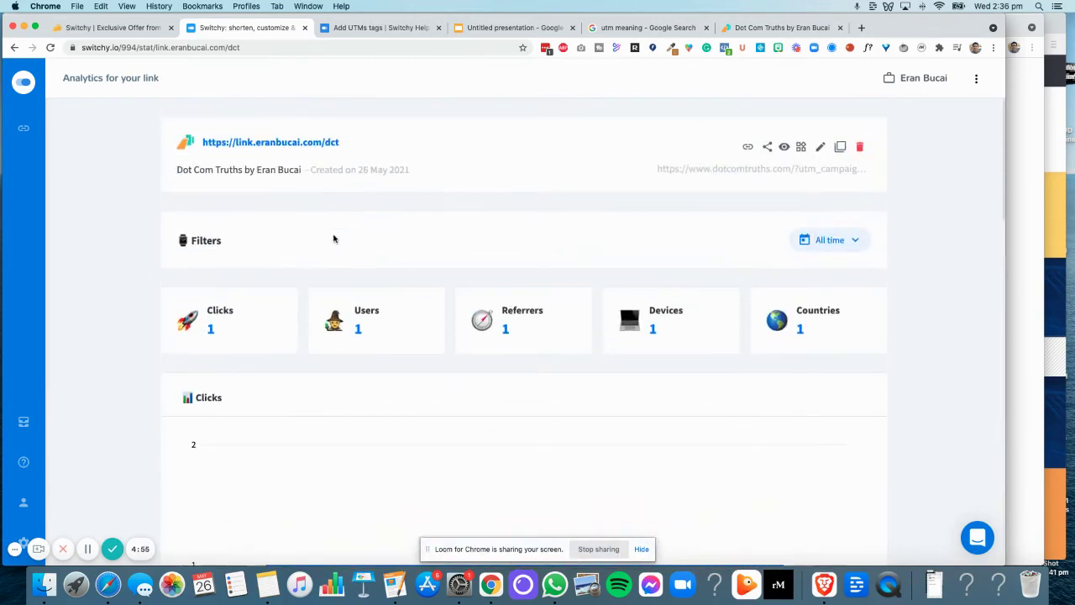
Step: Switch to the AppSumo page for Switchy and look over the lifetime deal and its feature description
{"action": "left_click", "coordinate": [115, 28]}
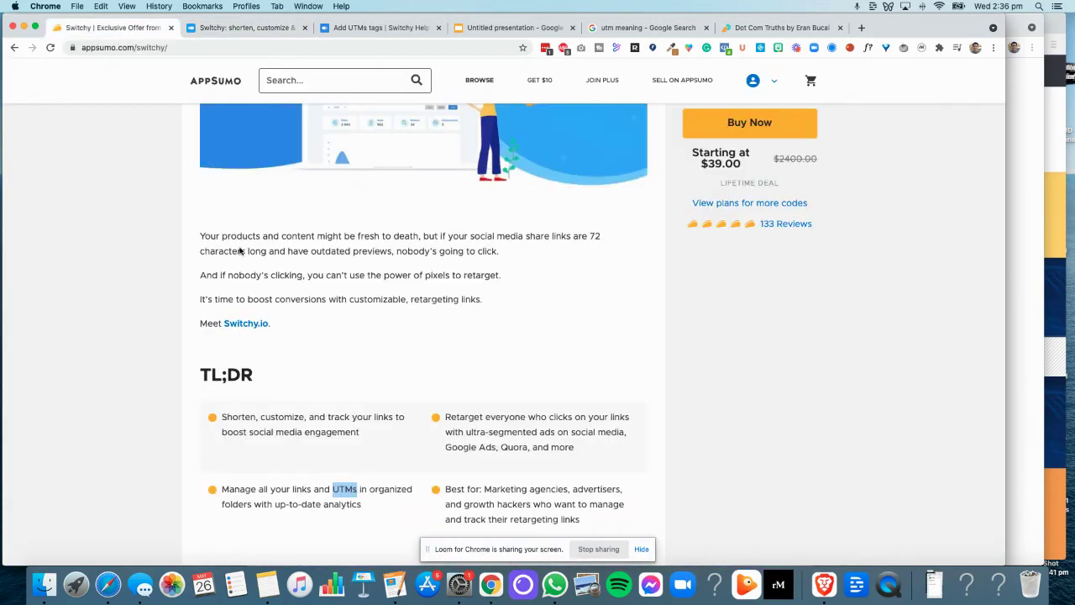
{"action": "scroll", "coordinate": [342, 272], "scroll_direction": "up", "scroll_amount": 8}
{"action": "scroll", "coordinate": [343, 272], "scroll_direction": "down", "scroll_amount": 1}
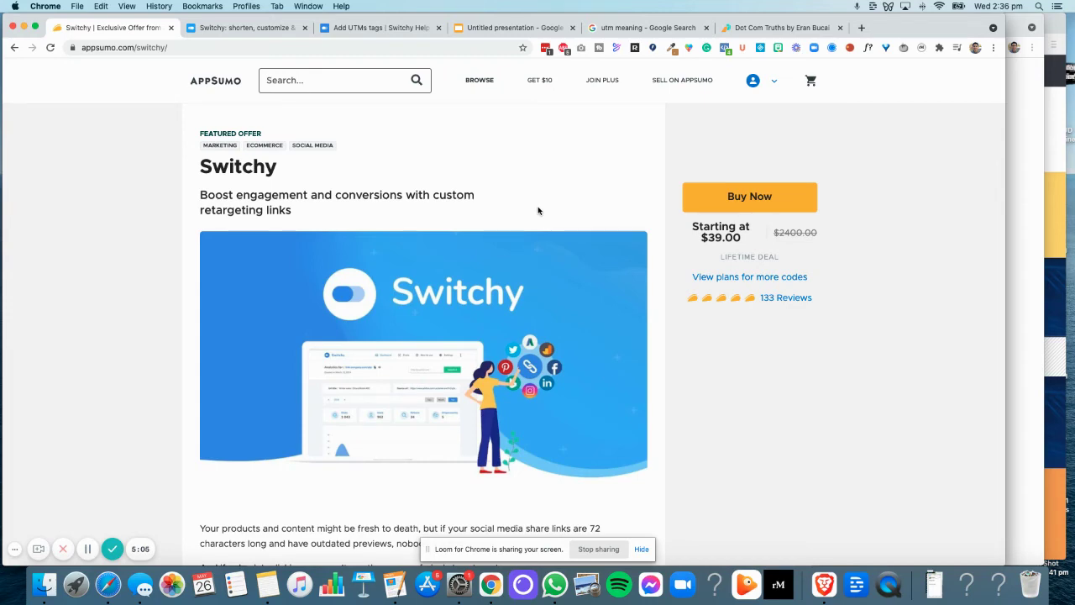
{"action": "scroll", "coordinate": [539, 210], "scroll_direction": "down", "scroll_amount": 5}
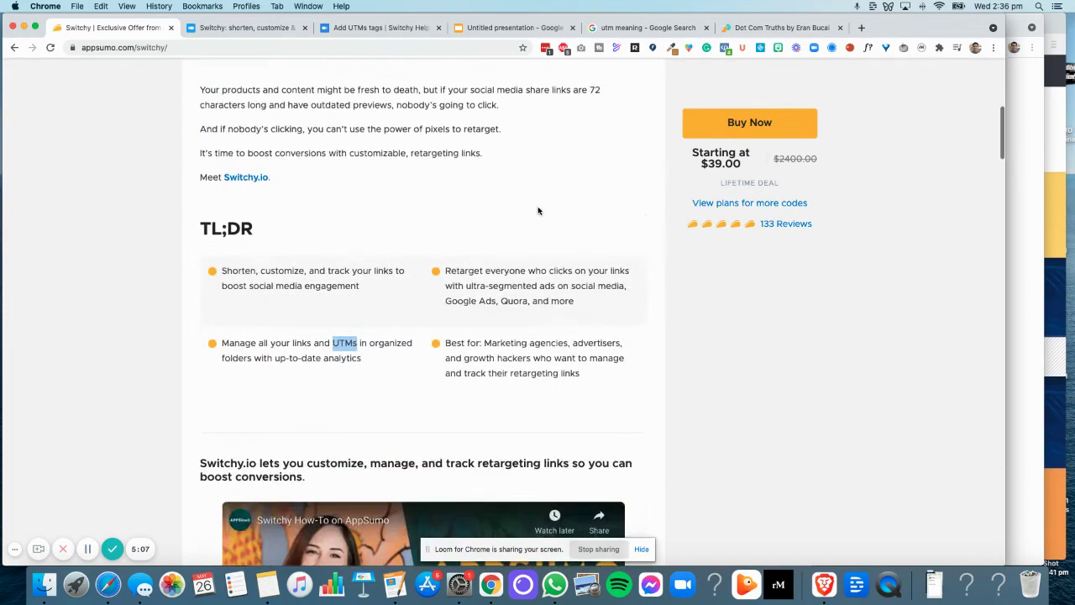
{"action": "scroll", "coordinate": [539, 211], "scroll_direction": "down", "scroll_amount": 9}
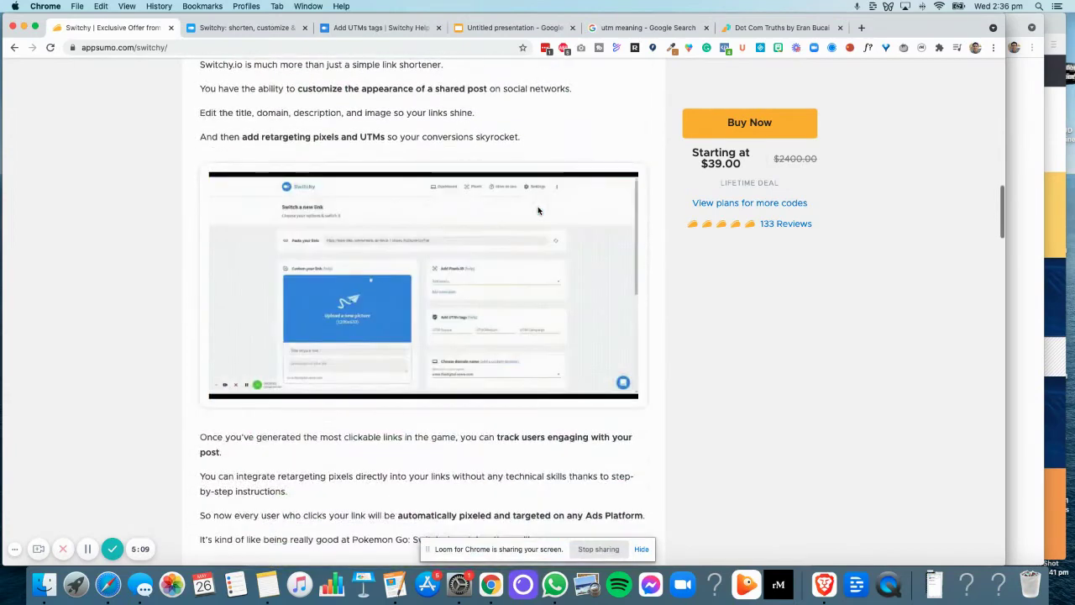
{"action": "scroll", "coordinate": [538, 211], "scroll_direction": "up", "scroll_amount": 14}
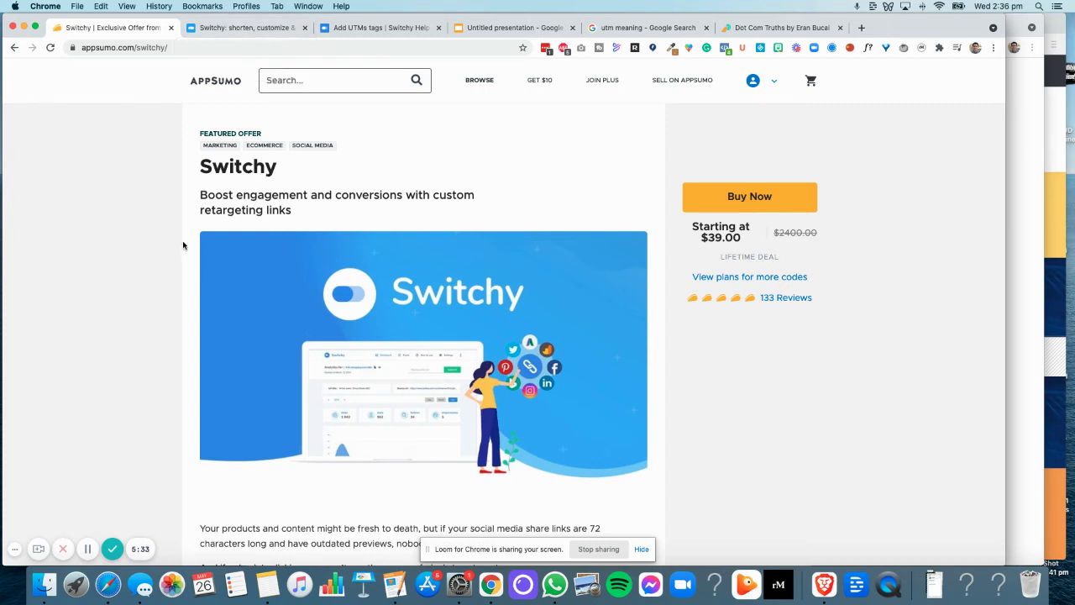
Step: Return to Switchy's link list and search the links for kajabi
{"action": "left_click", "coordinate": [256, 28]}
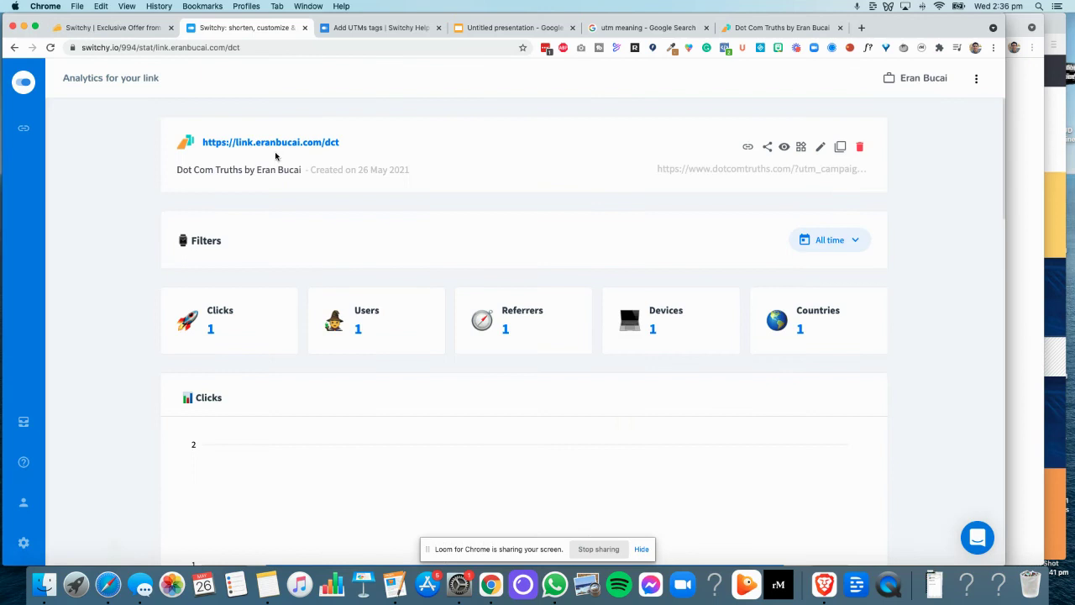
{"action": "left_click", "coordinate": [27, 86]}
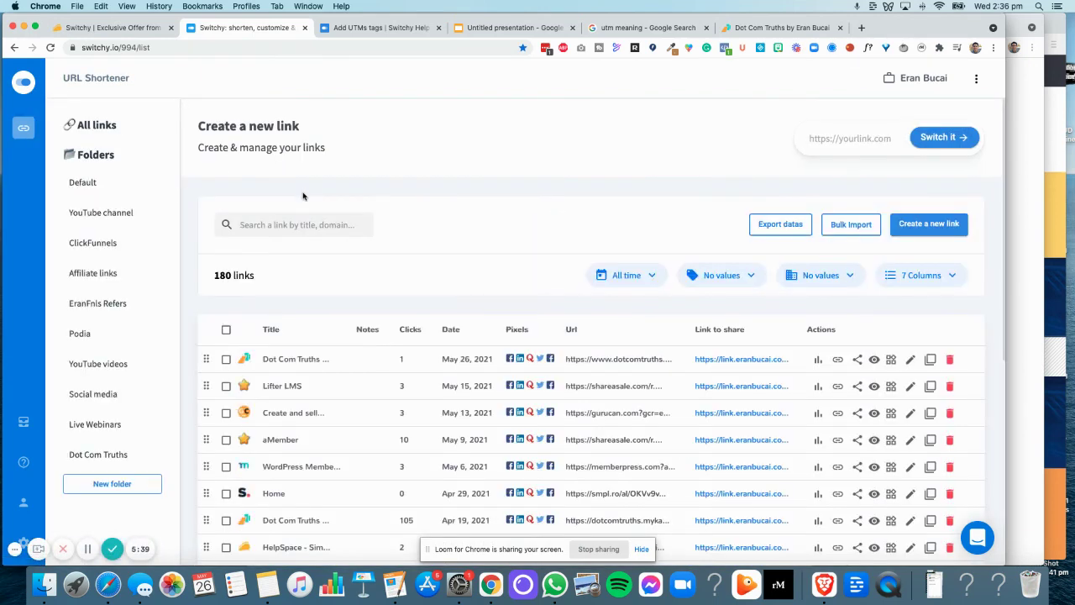
{"action": "left_click", "coordinate": [307, 225]}
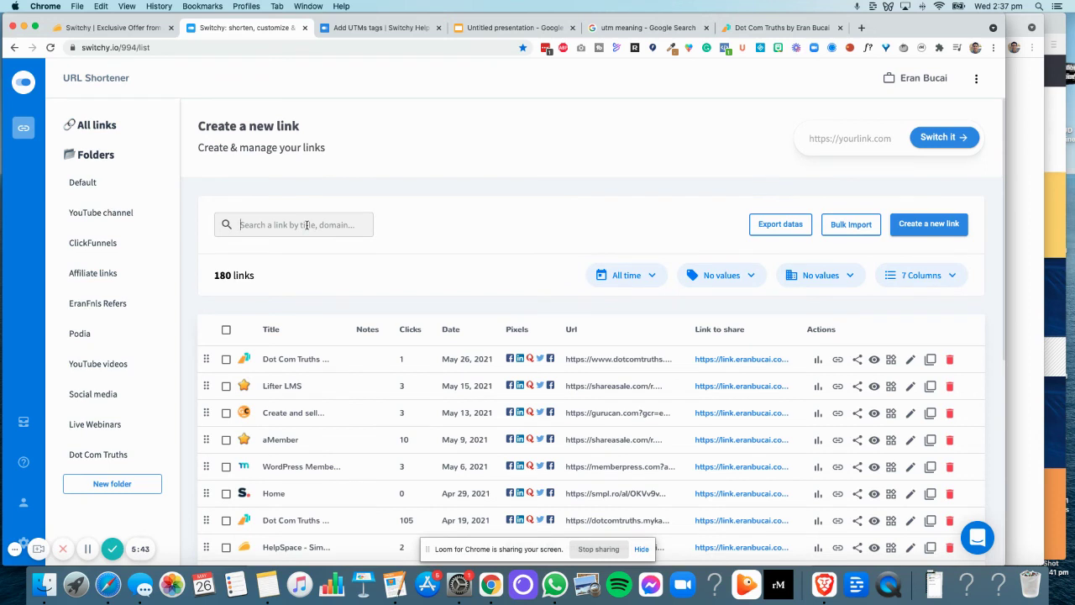
{"action": "type", "text": "kajabi"}
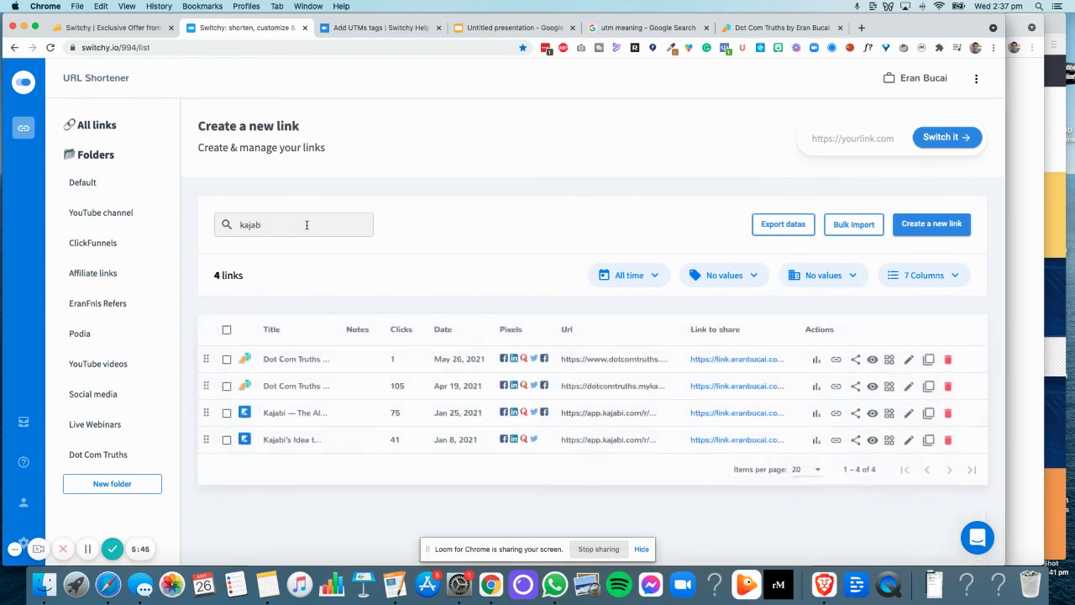